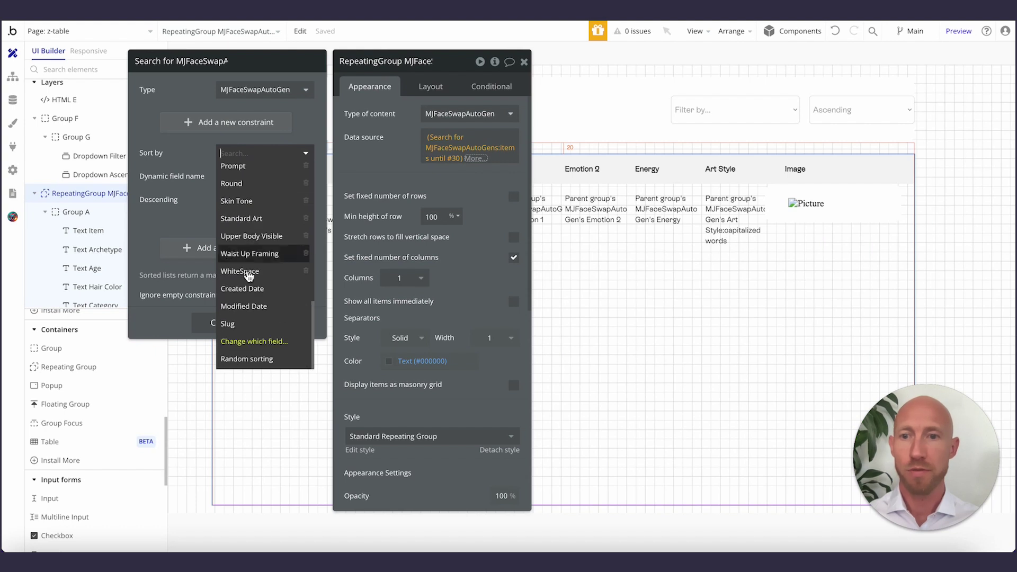
Set the MJFaceSwapAutoGen search to sort by "Change which field..." and check its dynamic field name expression
left_click(247, 342)
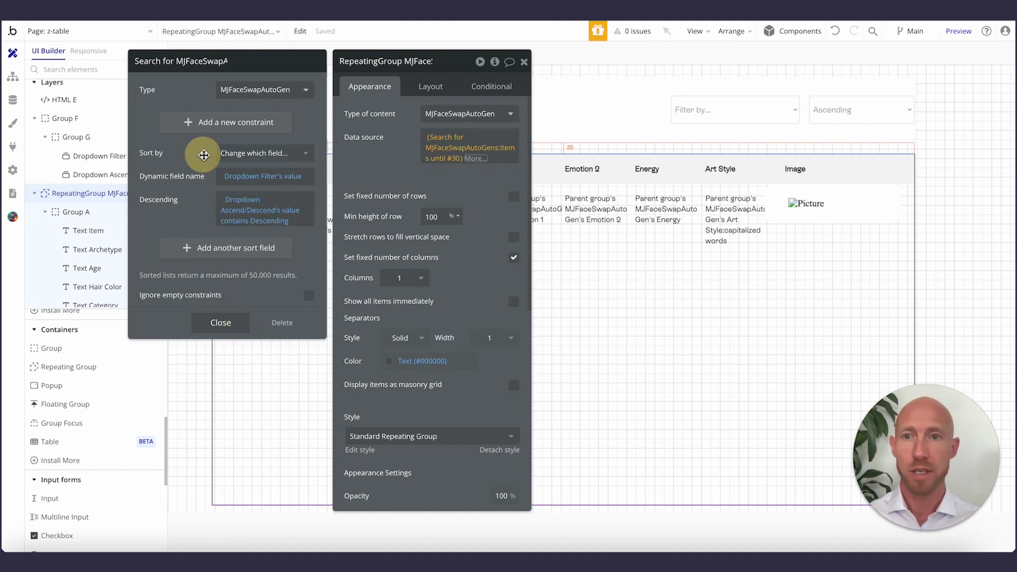
left_click(250, 176)
left_click(193, 171)
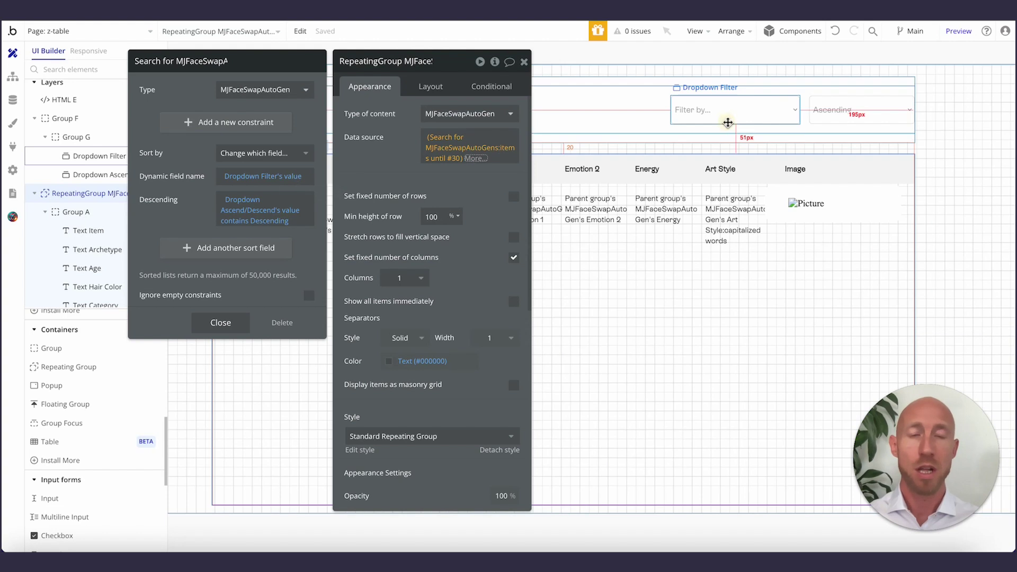
Open the Dropdown Filter element's properties and examine its list of static choices
left_click(731, 109)
left_click(445, 180)
left_click_drag(353, 172, 382, 263)
left_click(375, 189)
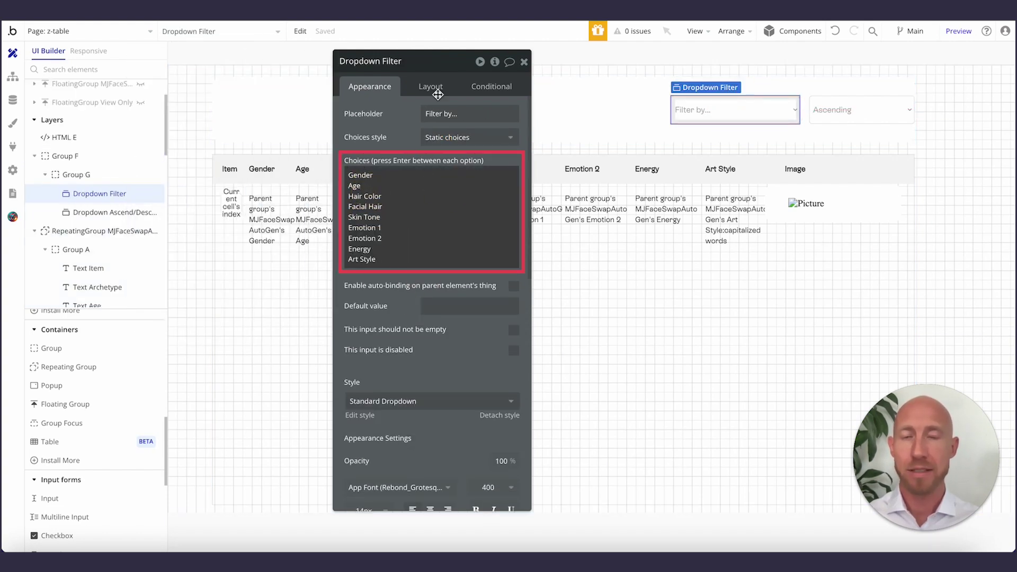
Check the repeating group's content type and examine the Age, Emotion 1, Emotion 2 and Energy field names in the MJFaceSwapAutoGen data type
left_click(221, 356)
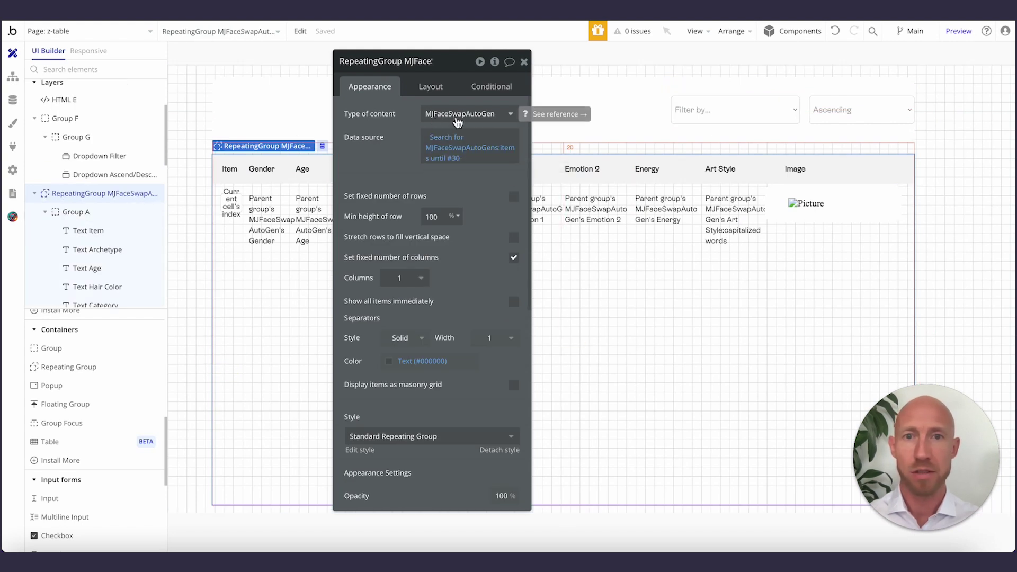
left_click(13, 100)
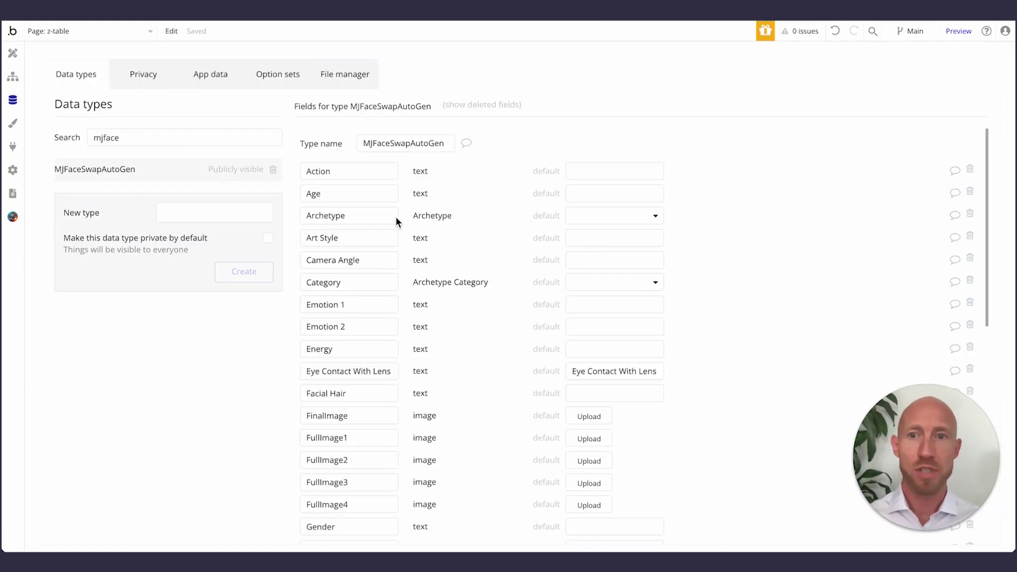
double_click(351, 199)
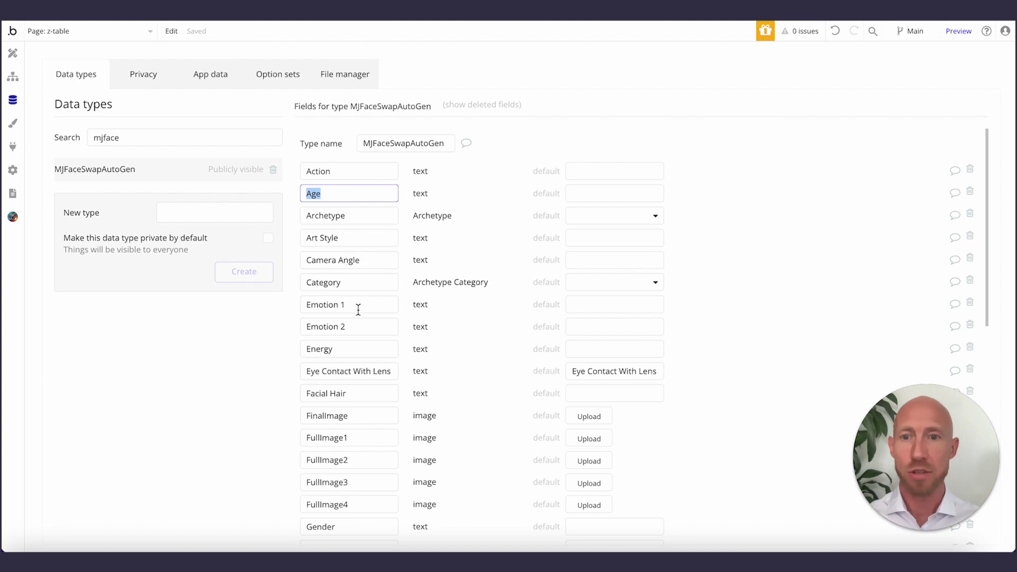
double_click(374, 303)
double_click(354, 322)
left_click_drag(353, 322, 320, 327)
double_click(370, 351)
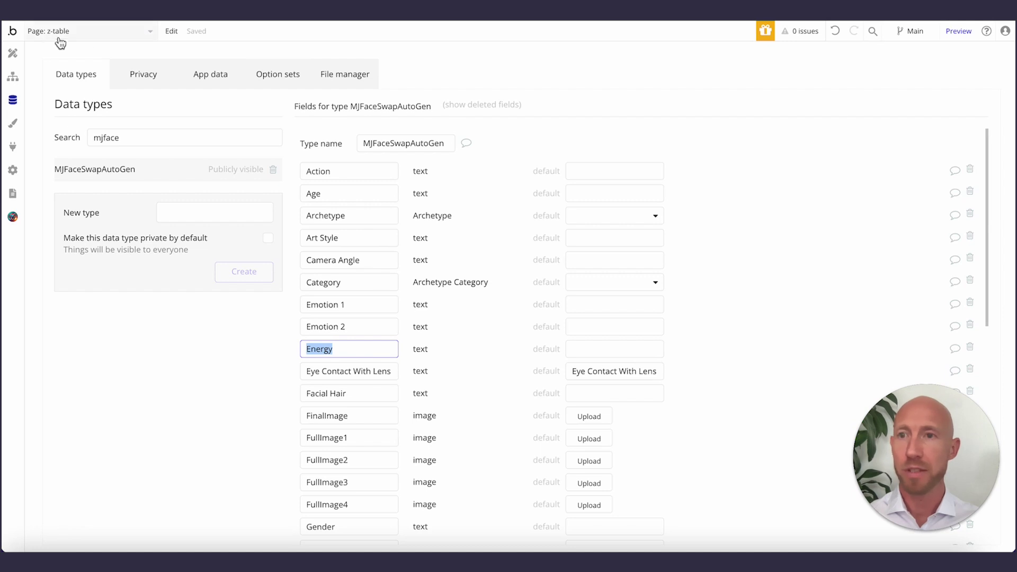
Return to the page design and compare Dropdown Filter's static choices with the data type's field names, closing its properties when done
left_click(13, 53)
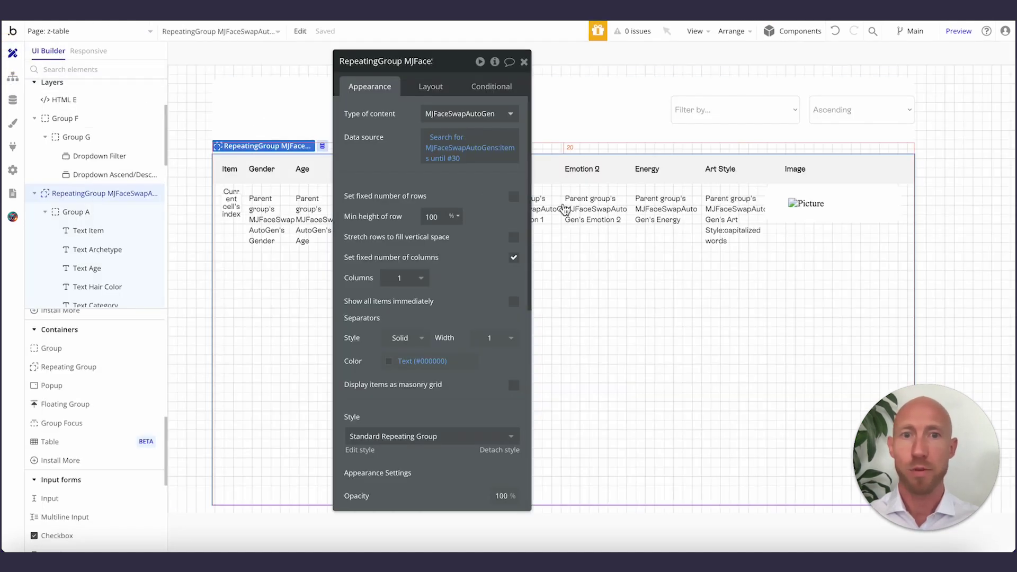
left_click(734, 109)
left_click(391, 179)
left_click(360, 178)
left_click(354, 185)
left_click(373, 227)
double_click(373, 226)
left_click(365, 235)
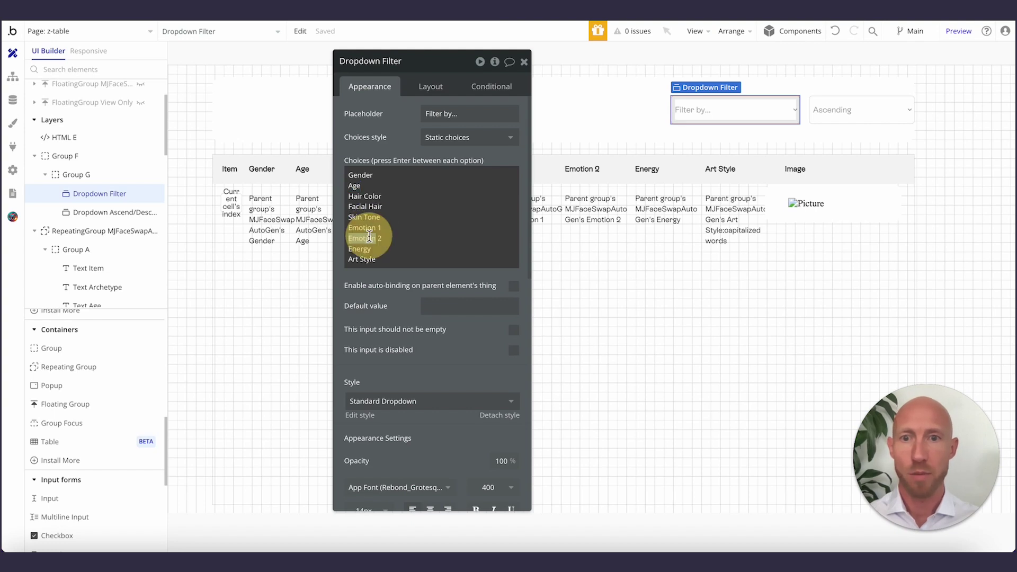
double_click(360, 248)
triple_click(361, 259)
left_click(527, 64)
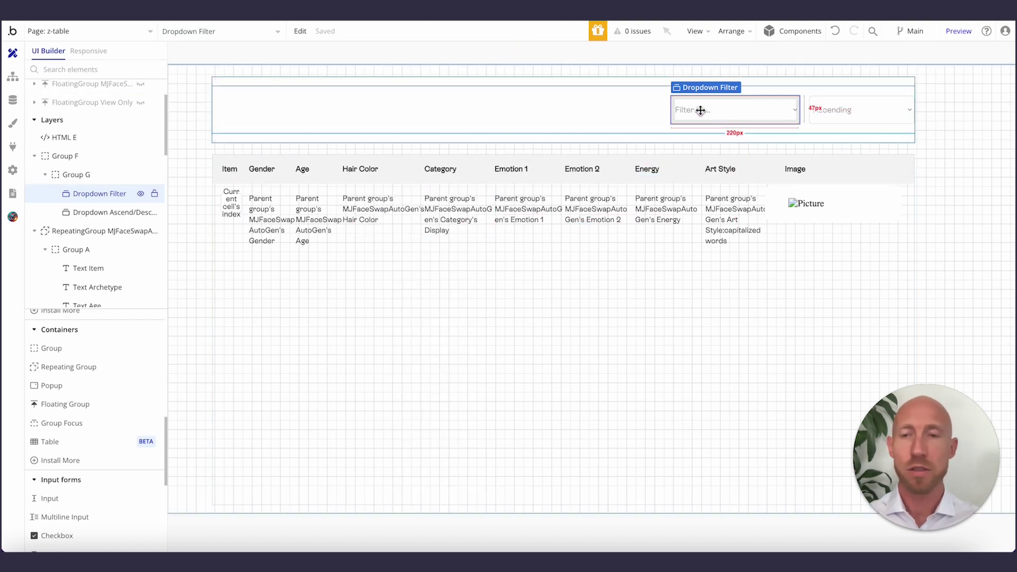
Review all fields of the MJFaceSwapAutoGen data type, checking the exact name of Art Style, and return to the page design
left_click(13, 99)
scroll(355, 385, "down", 5)
scroll(355, 386, "down", 3)
scroll(355, 386, "up", 10)
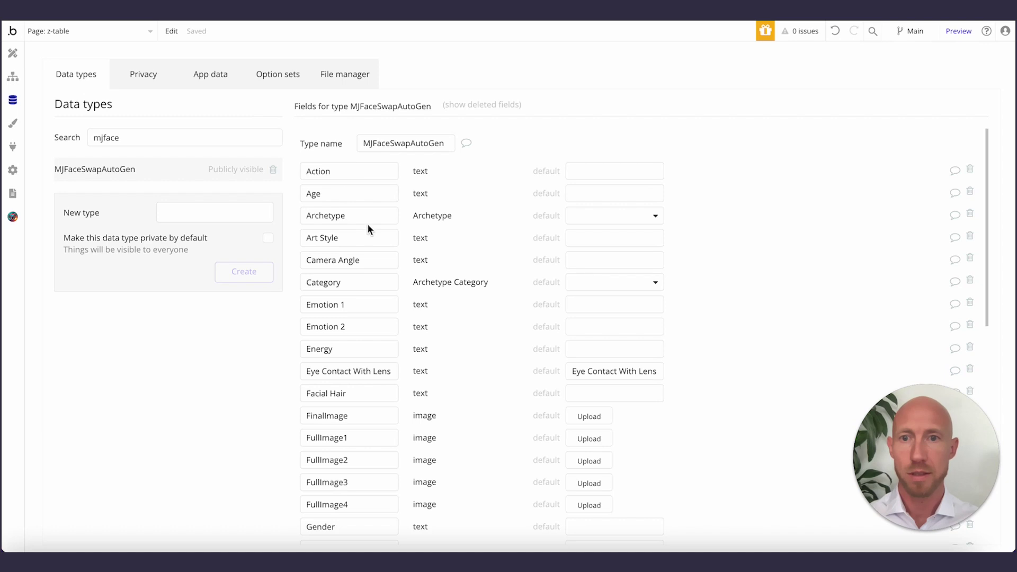
triple_click(363, 233)
left_click(29, 57)
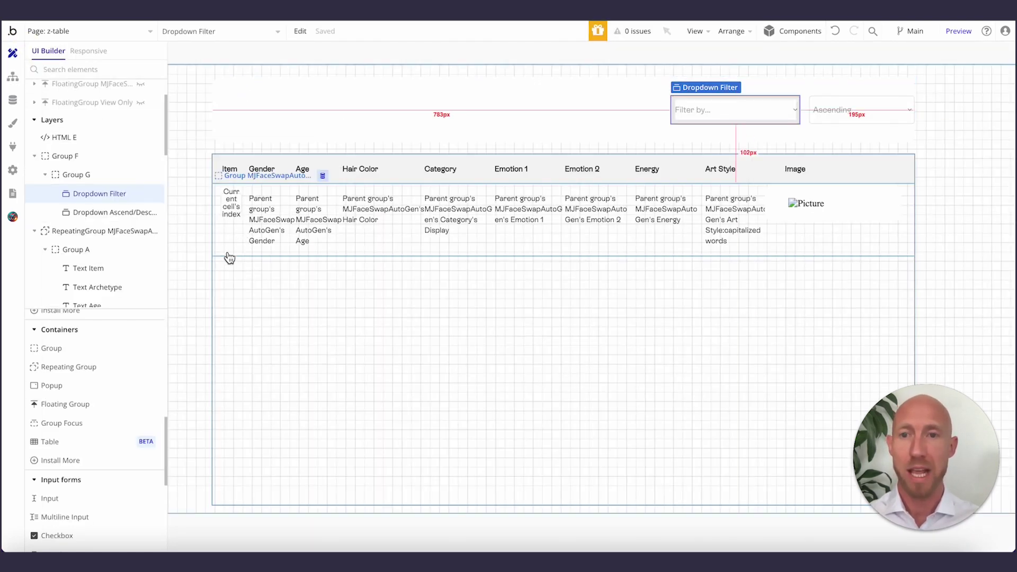
Open the search settings behind the MJFaceSwapAutoGen repeating group's data source
left_click(19, 86)
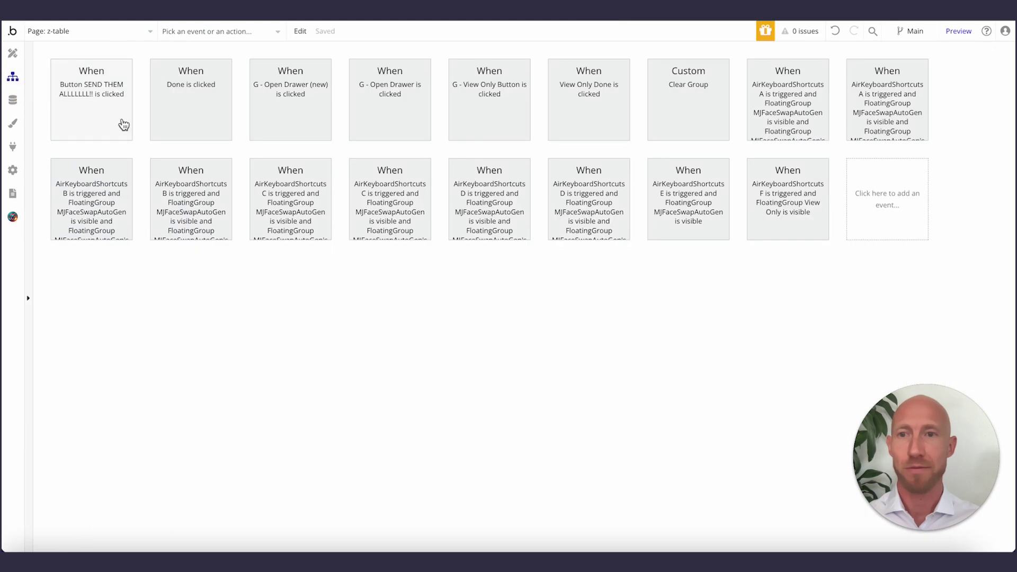
left_click(12, 53)
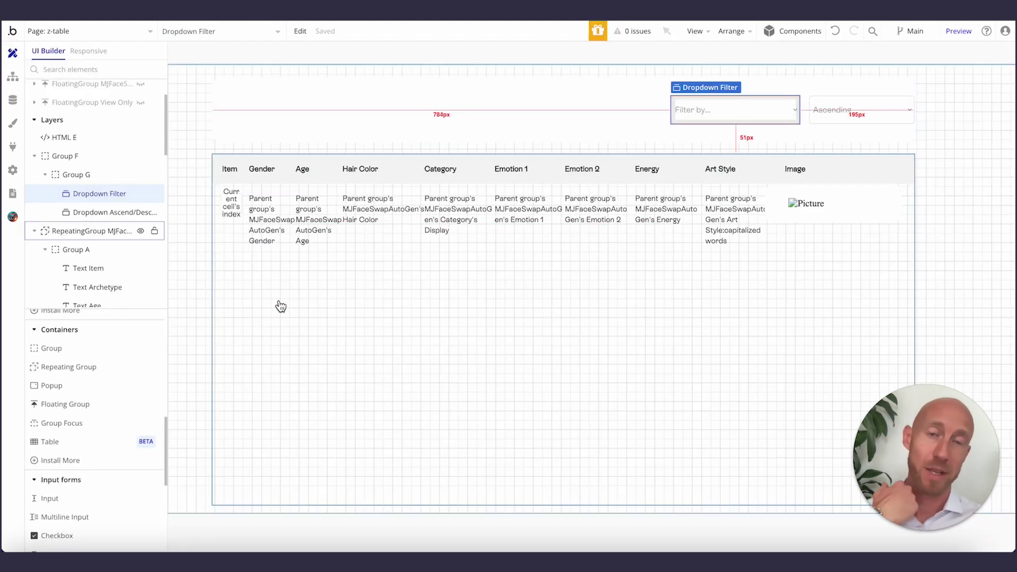
double_click(265, 305)
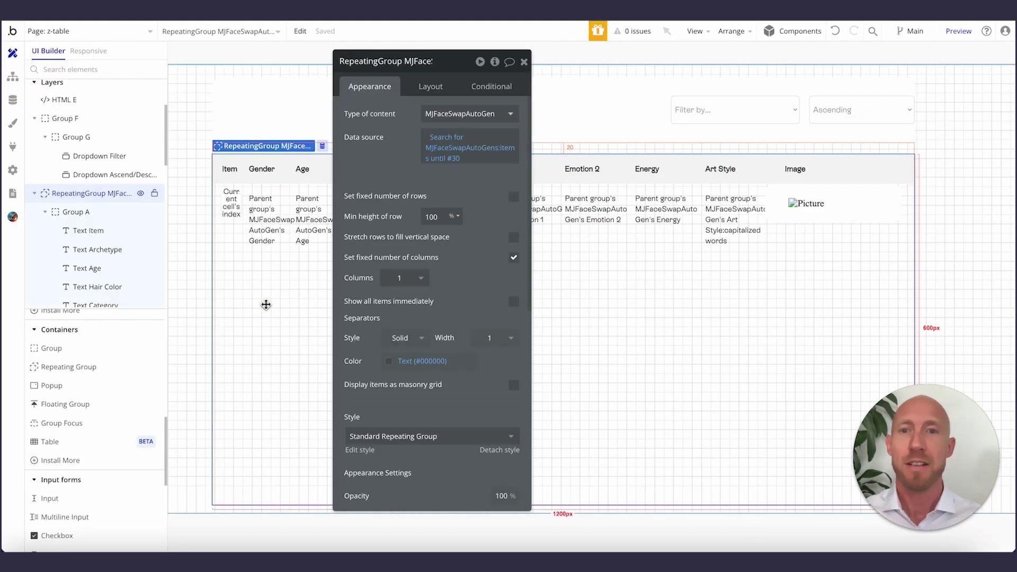
left_click(447, 148)
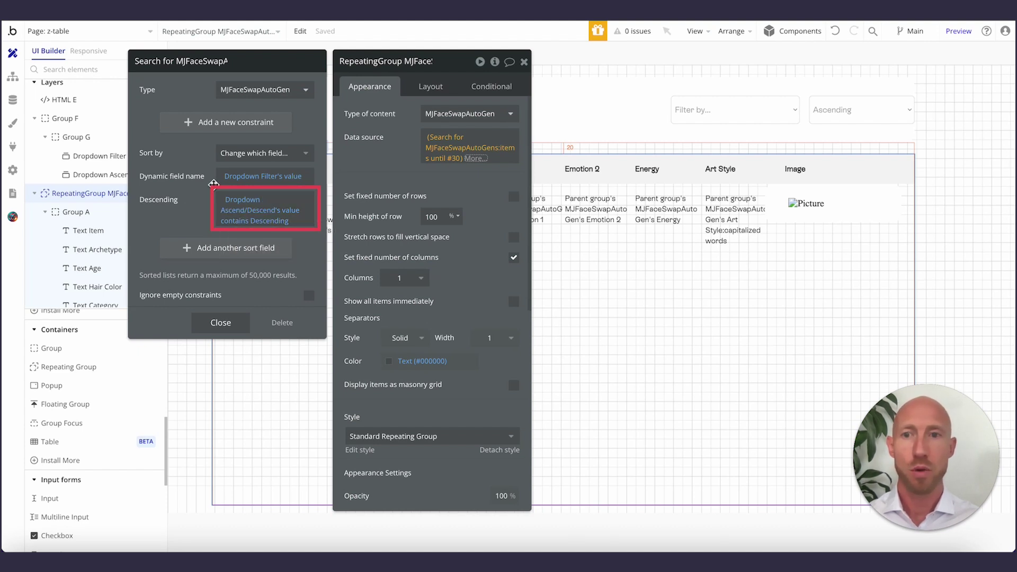
Examine the static choices of Dropdown Ascend/Descend and of Dropdown Filter
left_click(830, 123)
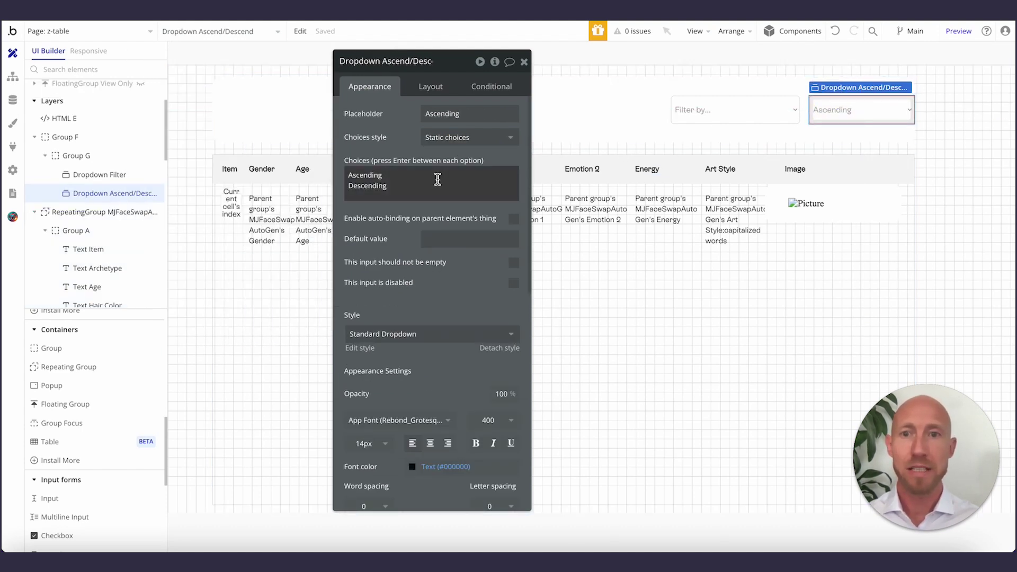
left_click(399, 179)
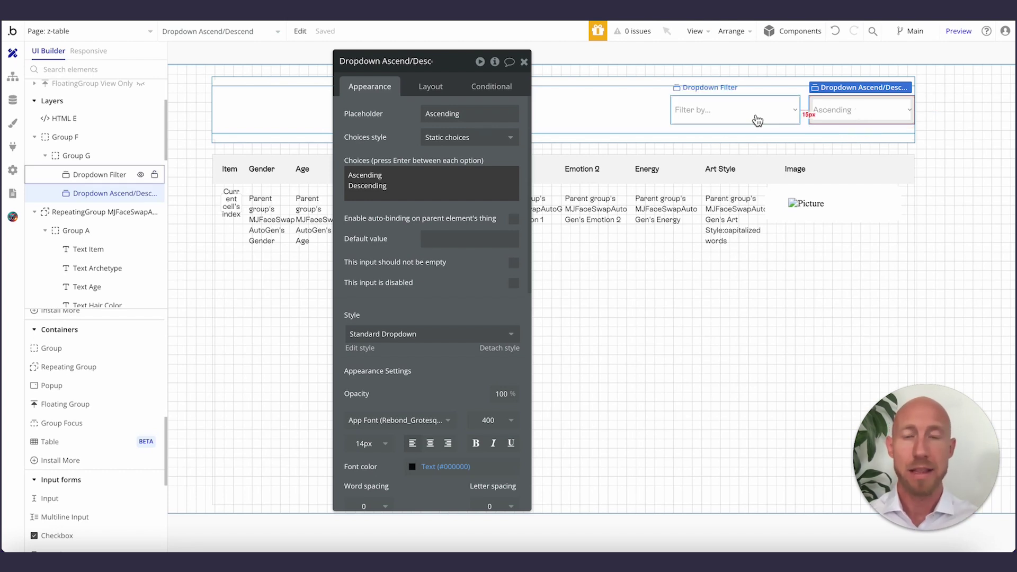
left_click(729, 109)
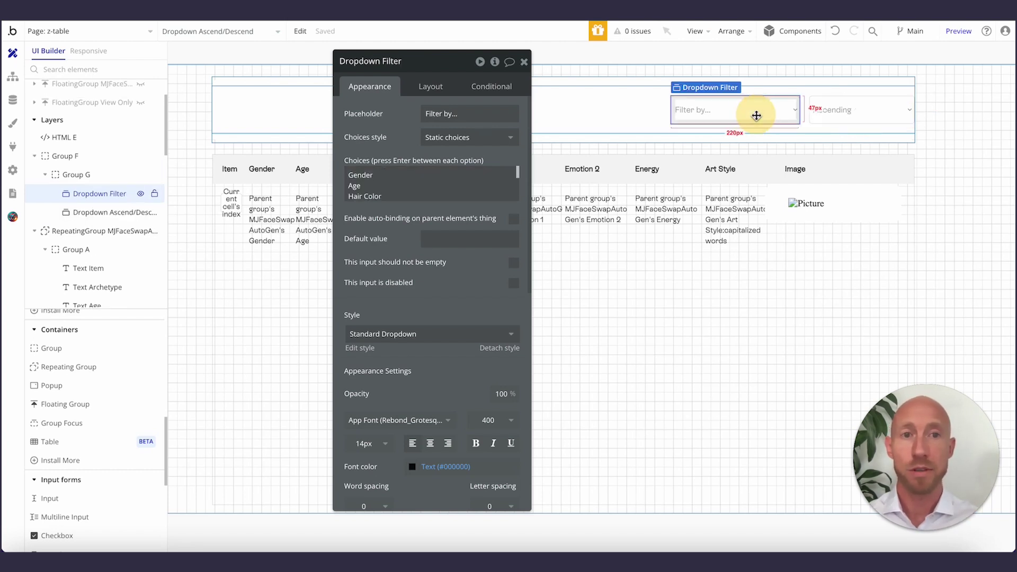
Reopen the repeating group's data source search and examine the Descending expression based on Dropdown Ascend/Descend's value
left_click(220, 307)
left_click(457, 150)
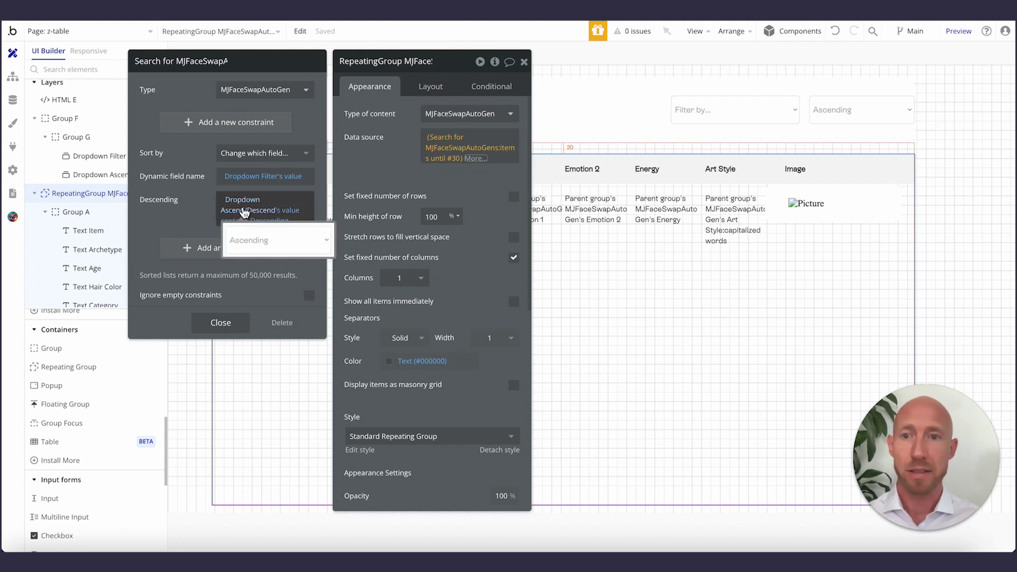
mouse_move(240, 214)
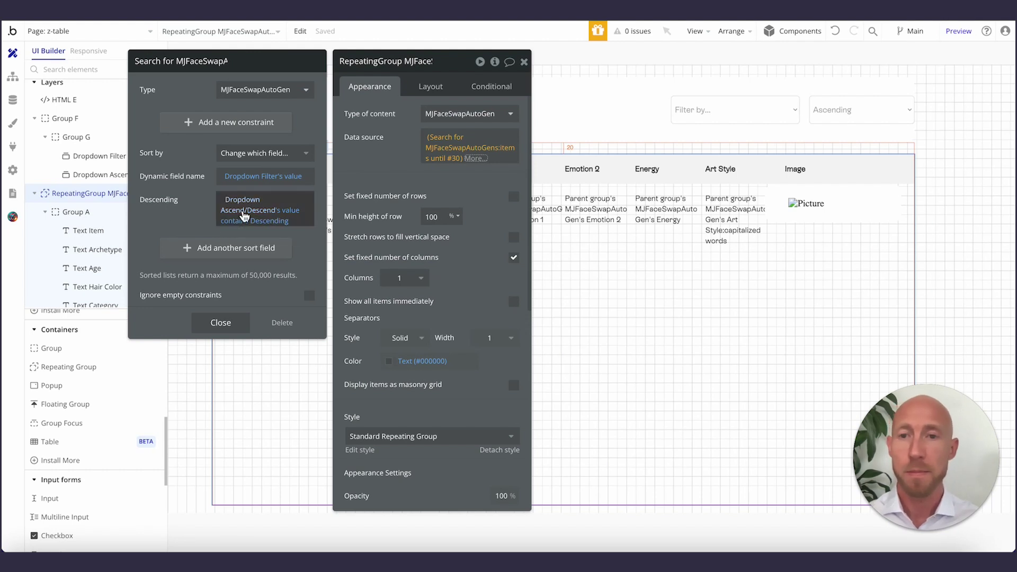
left_click(198, 214)
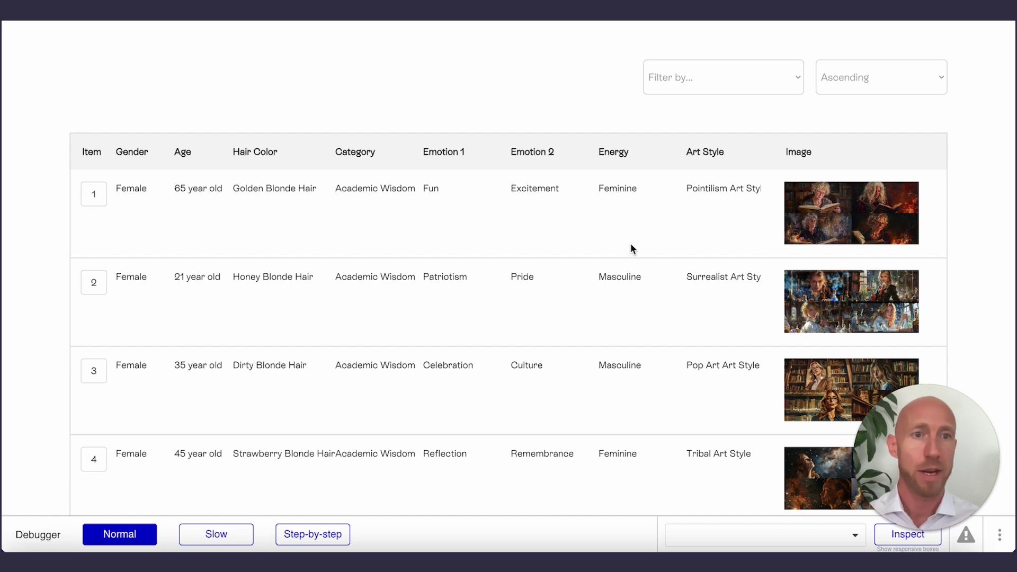
In the page preview, sort the table by Emotion 1 in Descending order and check the Emotion 1 column
left_click(704, 82)
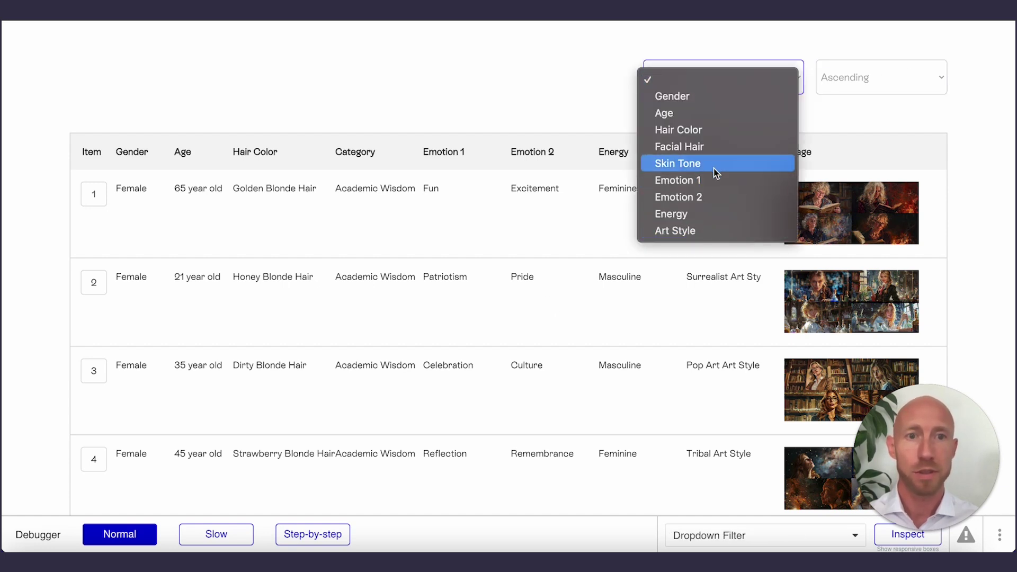
left_click(702, 179)
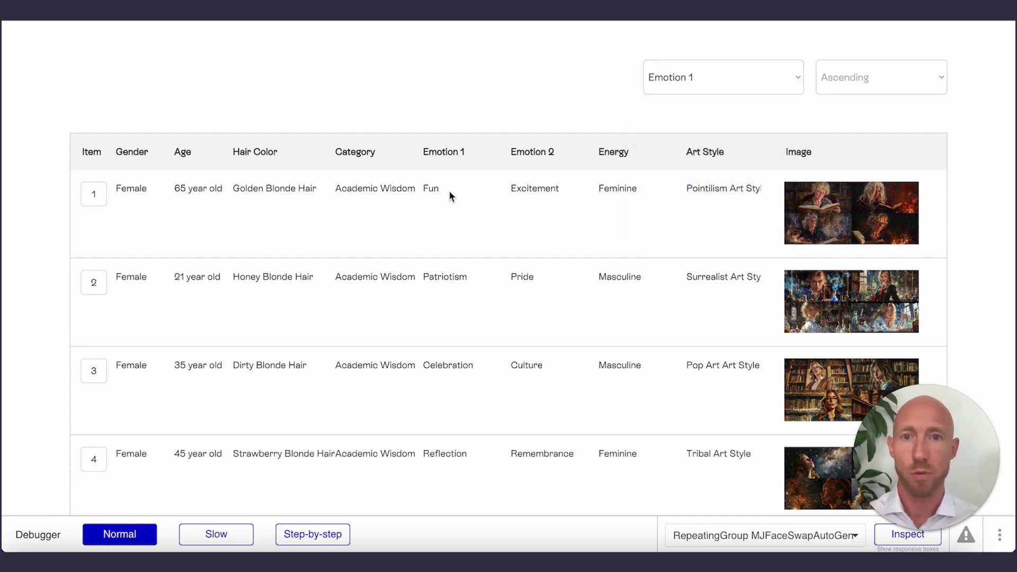
left_click(863, 81)
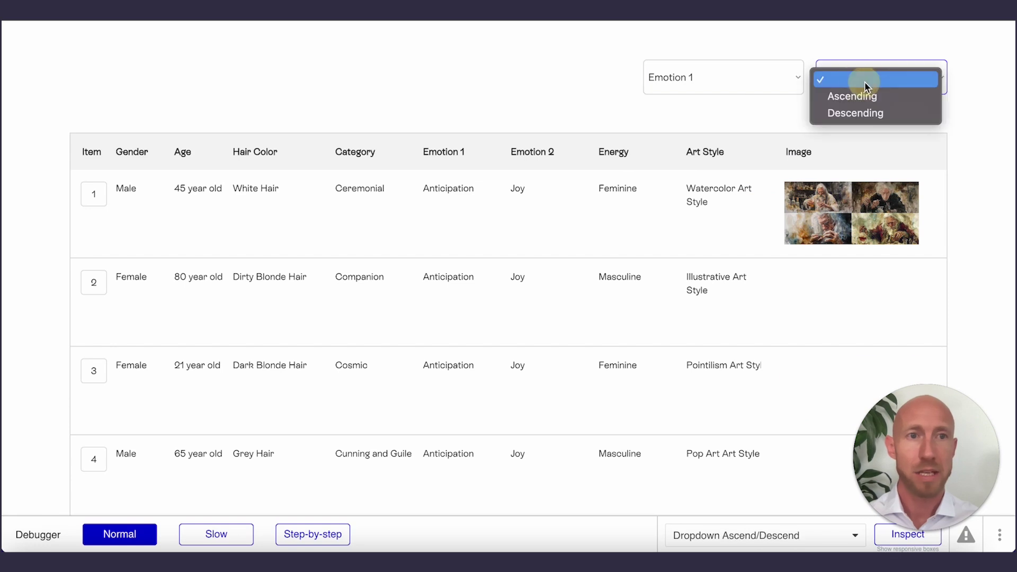
left_click(851, 113)
left_click_drag(434, 188, 465, 404)
left_click(638, 306)
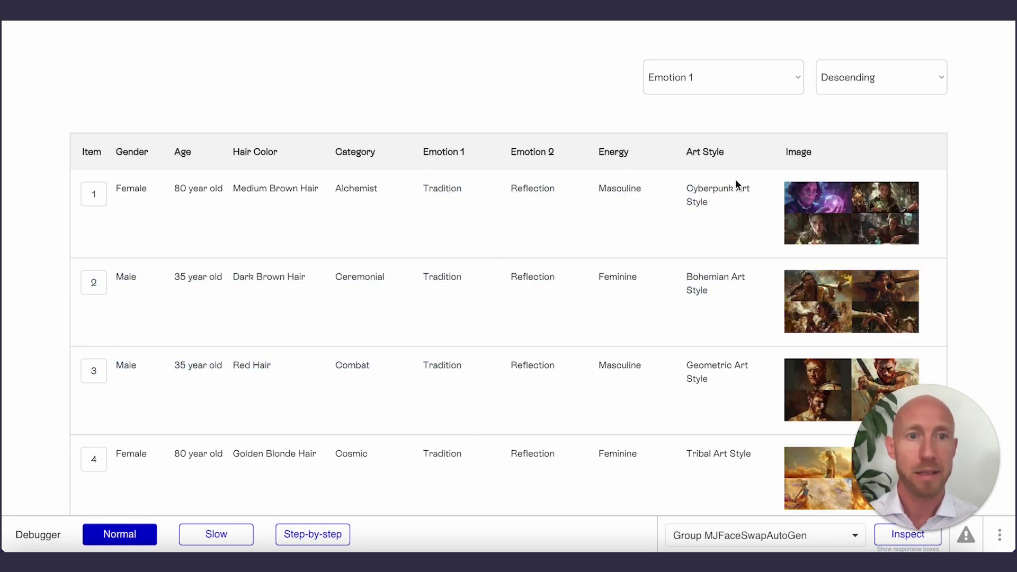
Change the preview table's sort field to Art Style and check the Art Style column
left_click(729, 78)
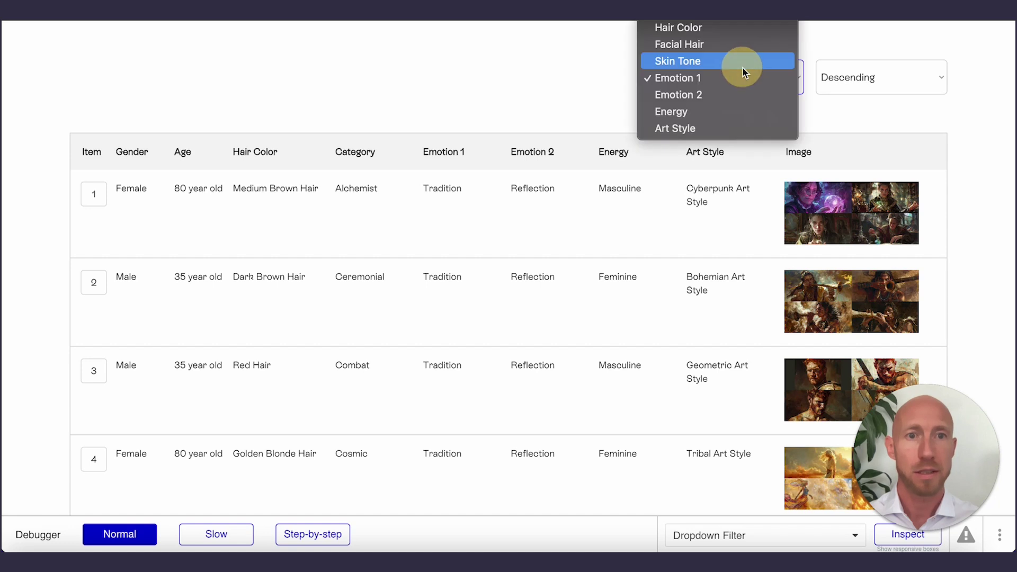
left_click(681, 129)
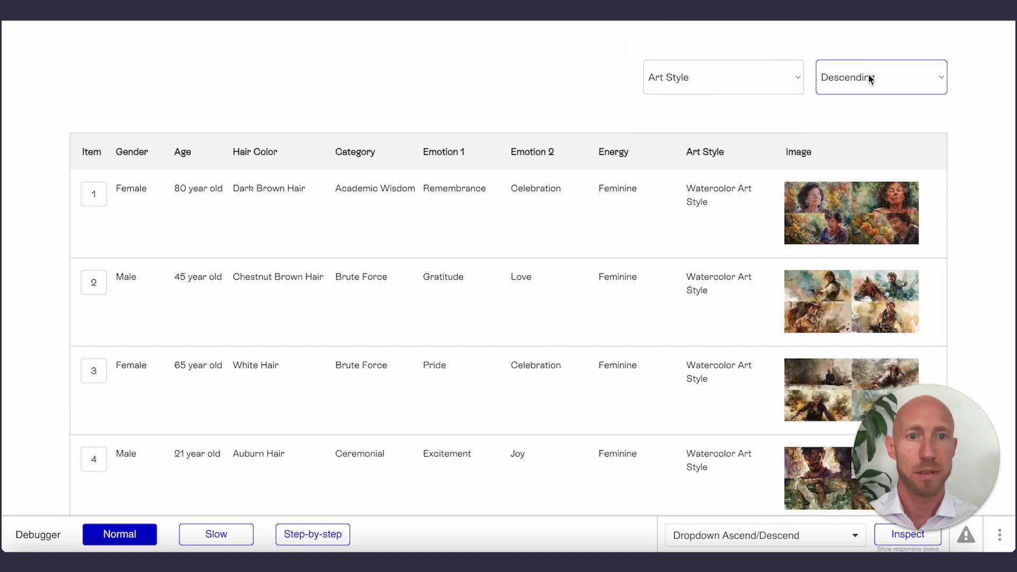
left_click_drag(700, 189, 702, 377)
left_click(702, 377)
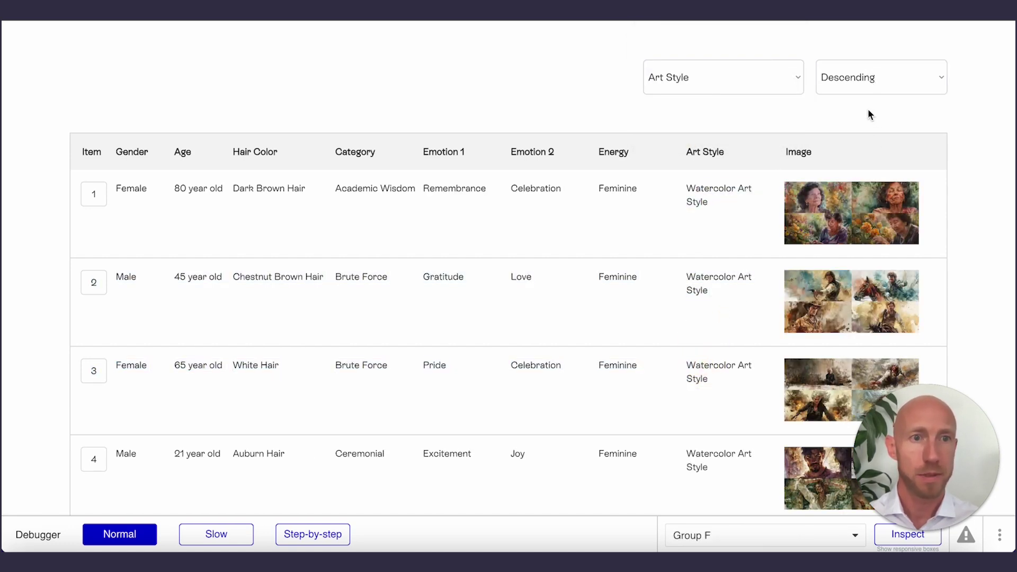
Switch the preview table's sort order to Ascending and review the Art Style values down the rows
left_click(874, 80)
left_click(837, 63)
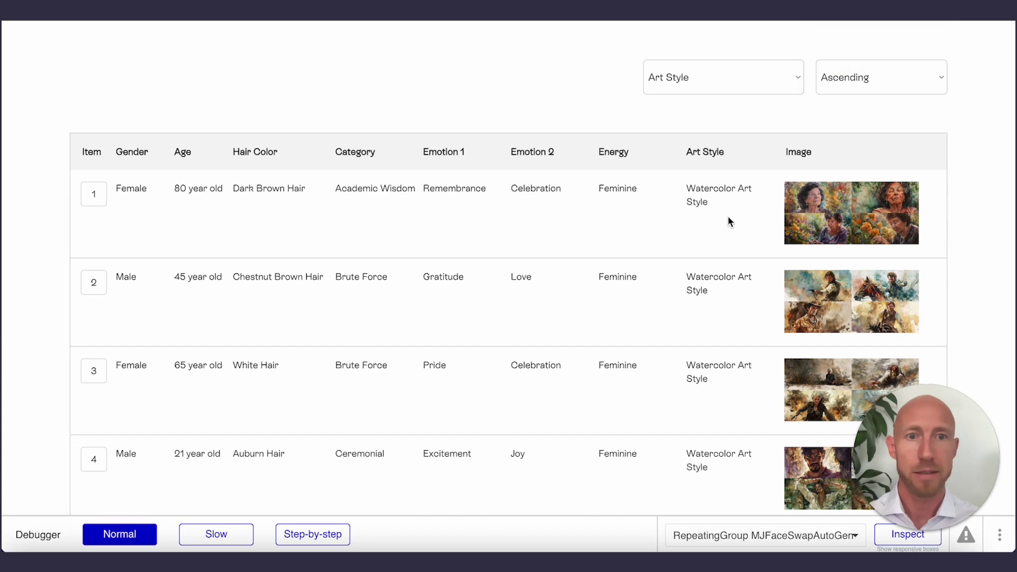
left_click(689, 201)
left_click_drag(689, 200, 731, 396)
left_click(729, 249)
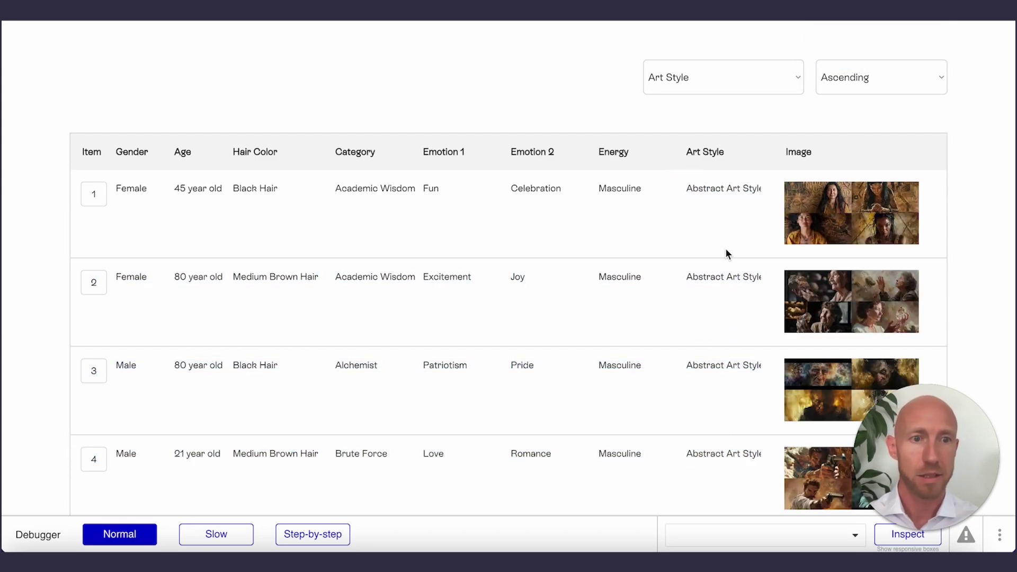
scroll(720, 252, "down", 5)
scroll(720, 253, "down", 3)
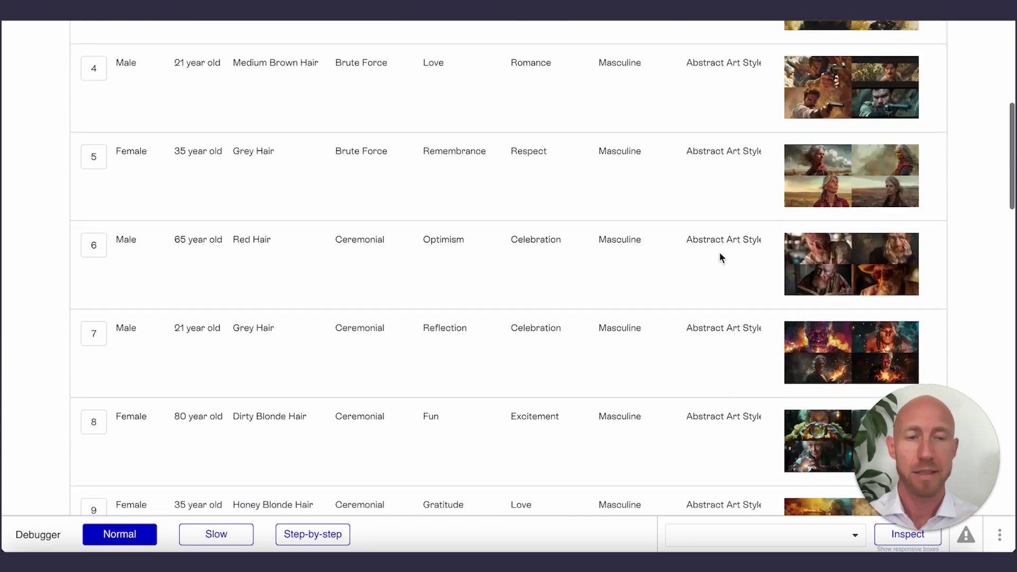
scroll(720, 252, "up", 10)
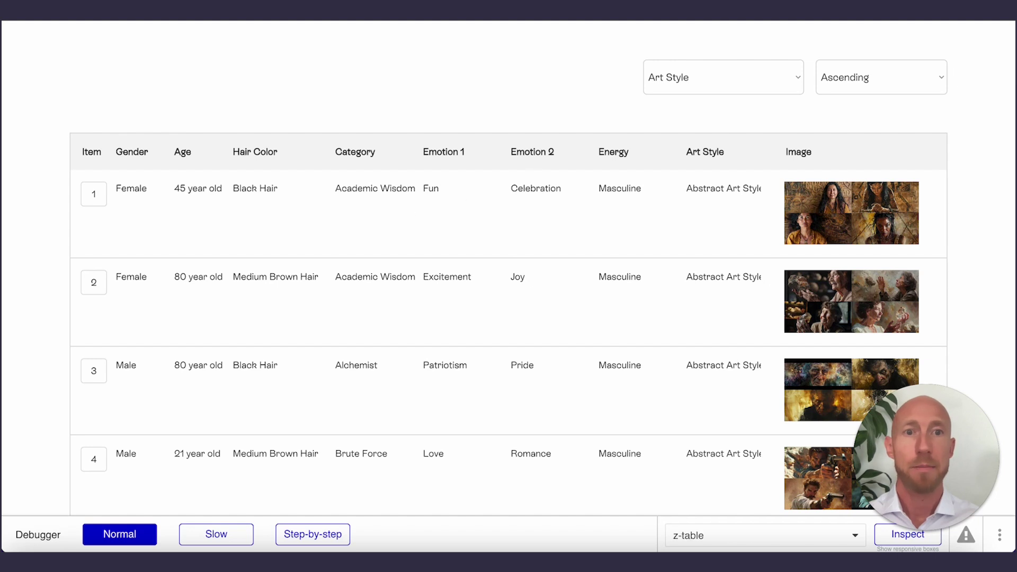
Examine the preview's sort field dropdown and the Sort by options in the repeating group's data source search
left_click(699, 94)
left_click(682, 78)
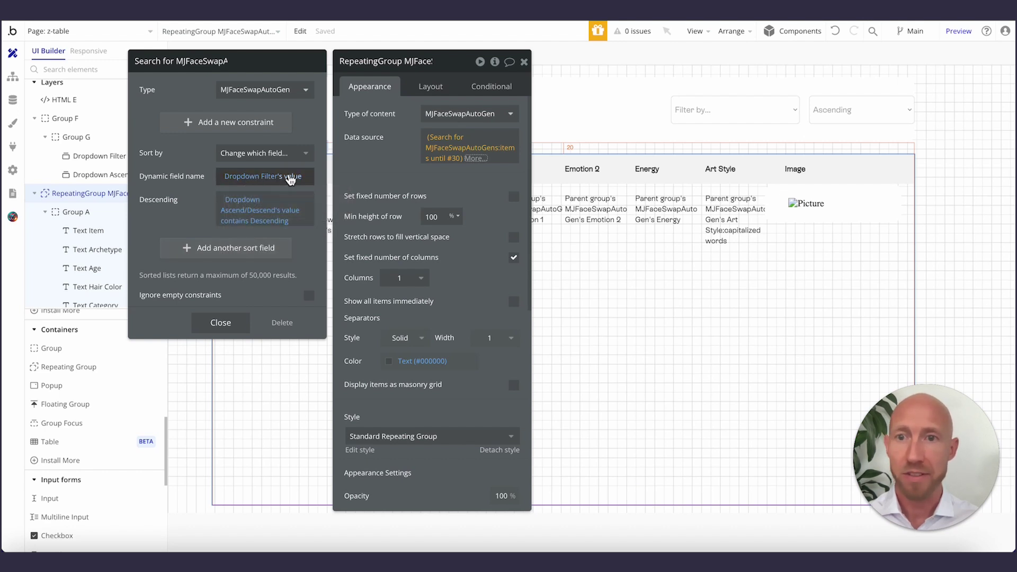
left_click(270, 153)
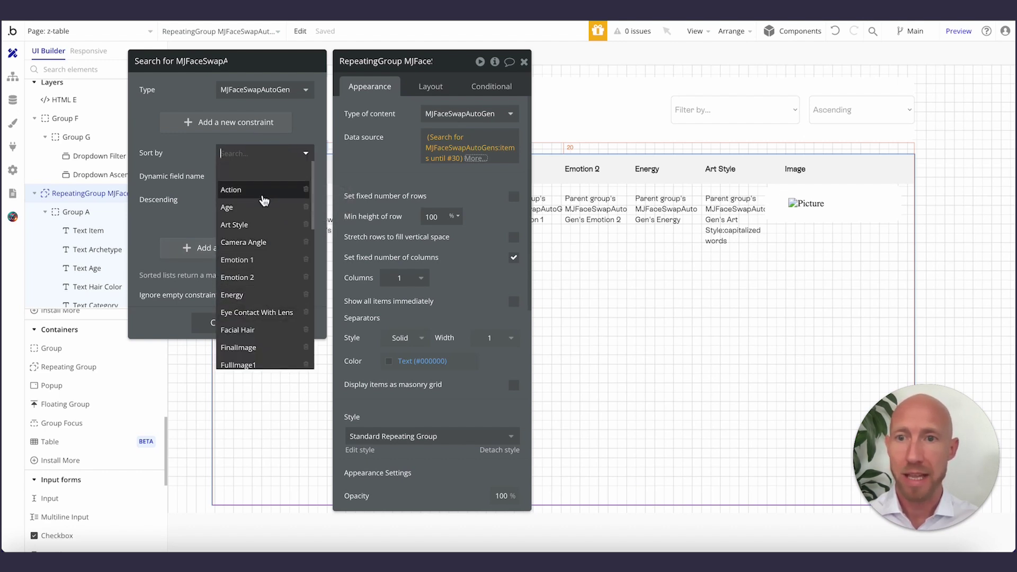
left_click(191, 153)
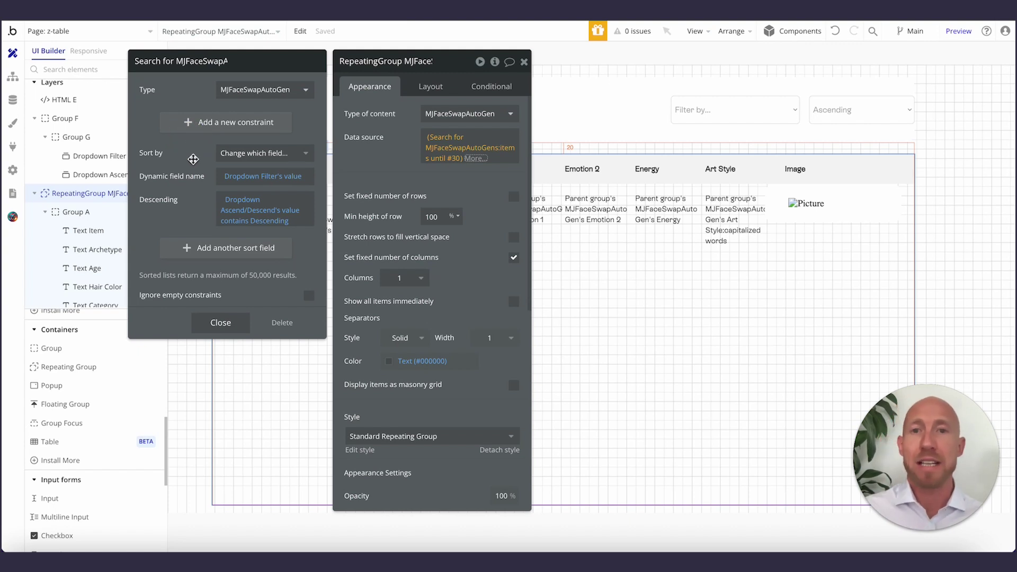
left_click(243, 329)
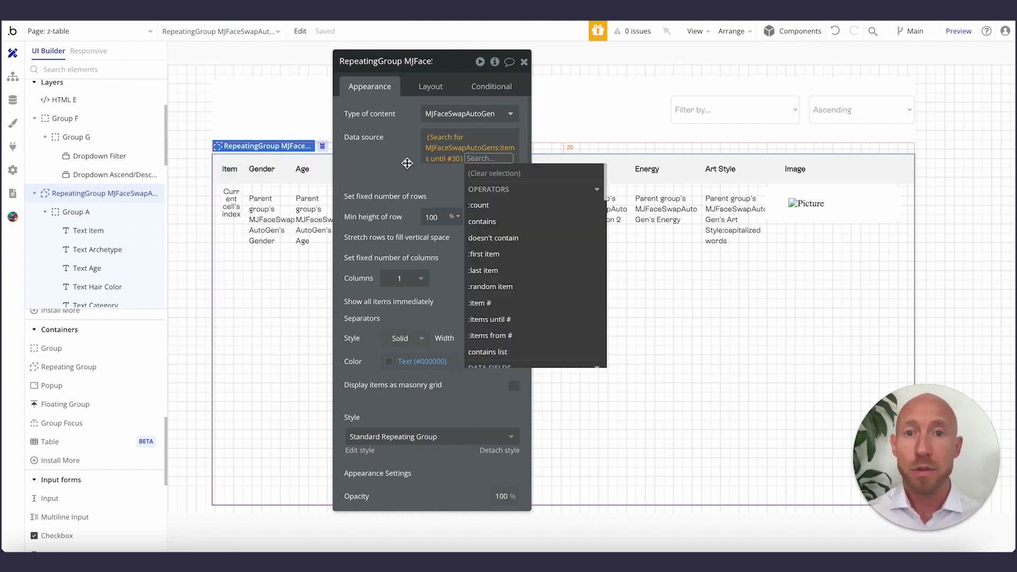
left_click(524, 62)
double_click(303, 306)
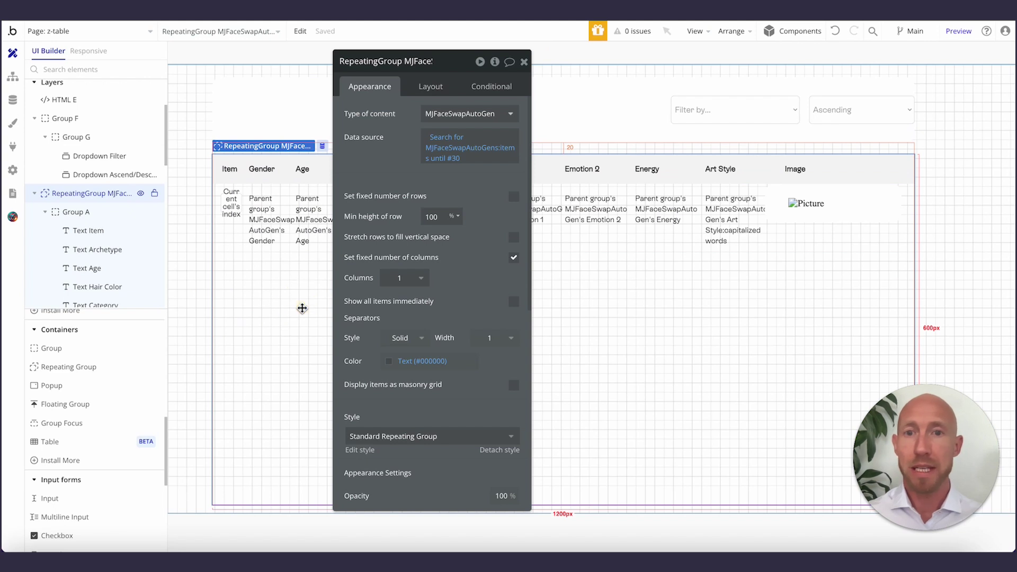
Delete the Dropdown Filter element above the table
left_click(99, 155)
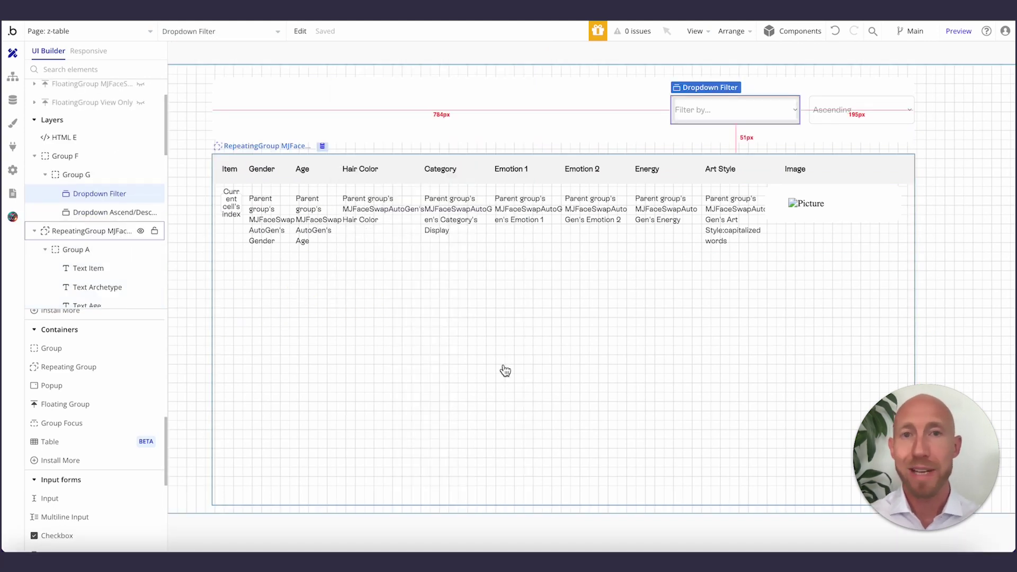
double_click(723, 113)
key("Delete")
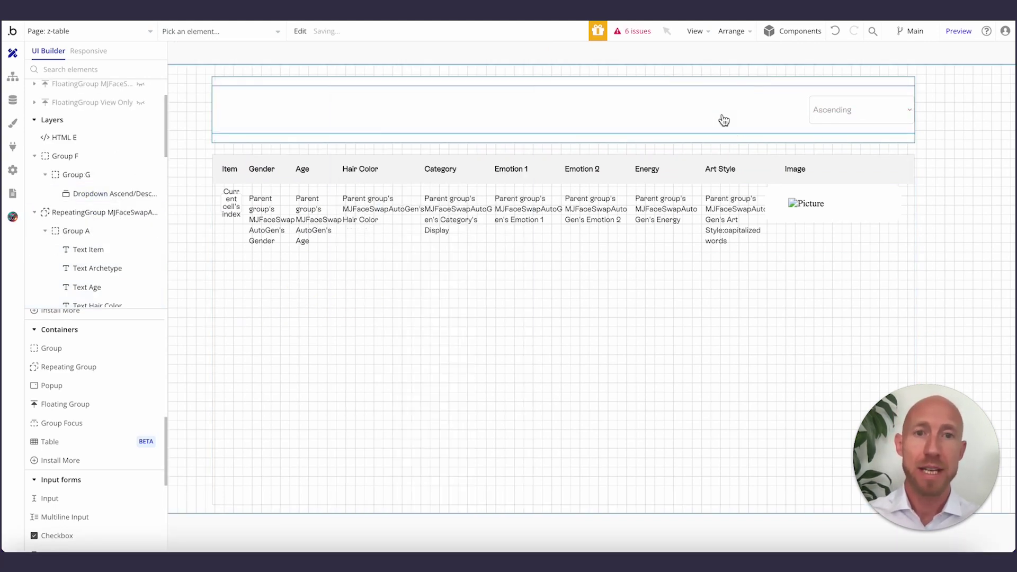
Clear the data source of the MJFaceSwapAutoGen repeating group
double_click(454, 225)
left_click(393, 300)
right_click(629, 149)
left_click(707, 153)
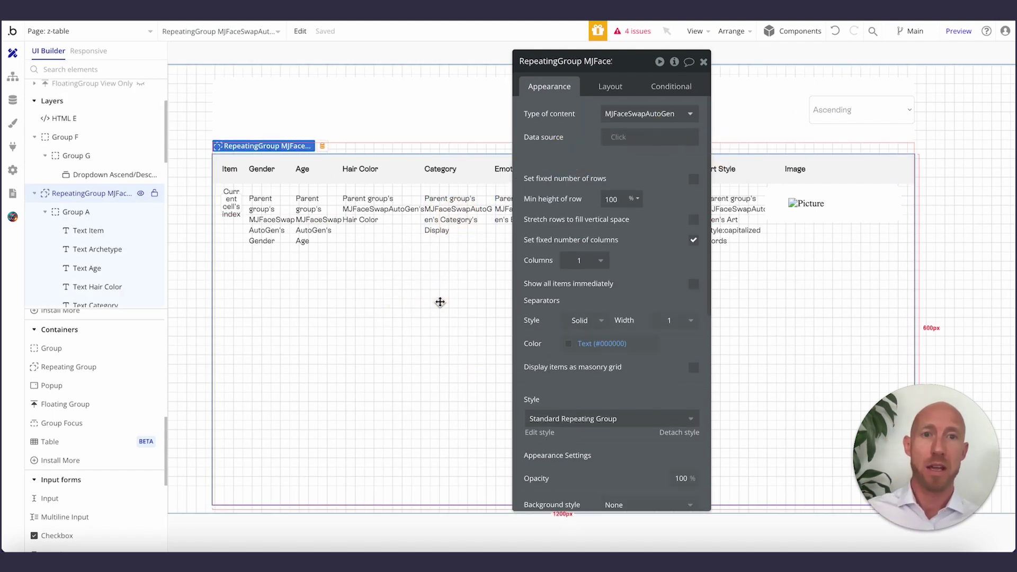
Set the repeating group's data source to a new search for MJFaceSwapAutoGen
left_click(618, 137)
type("ser")
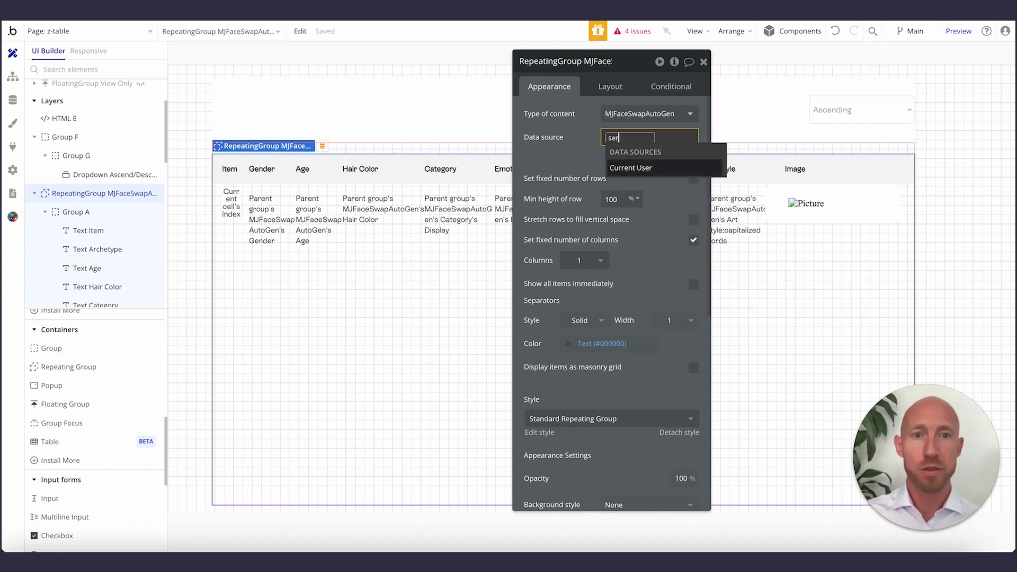
key("BackSpace")
key("BackSpace")
key("BackSpace")
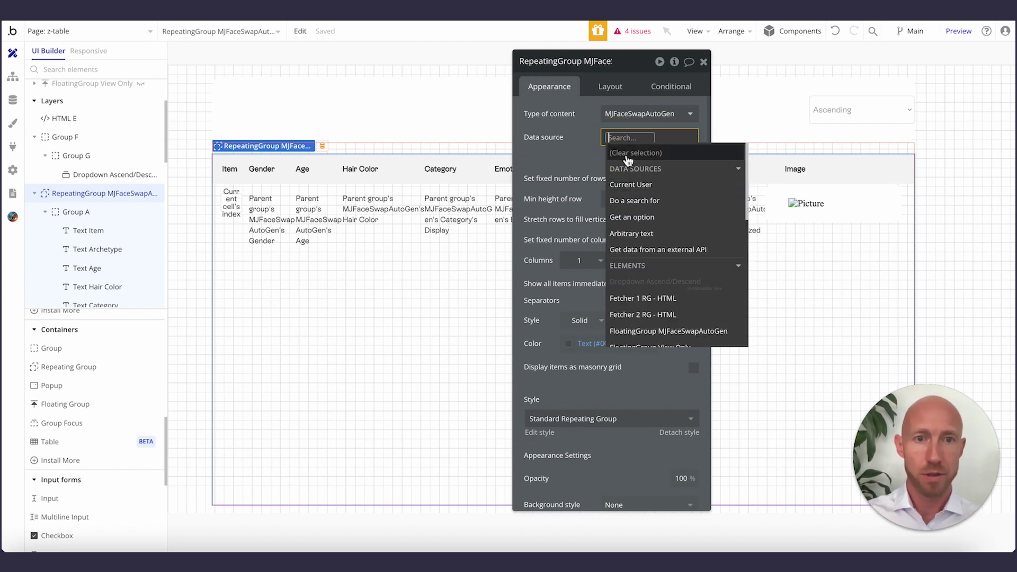
right_click(634, 205)
left_click(635, 205)
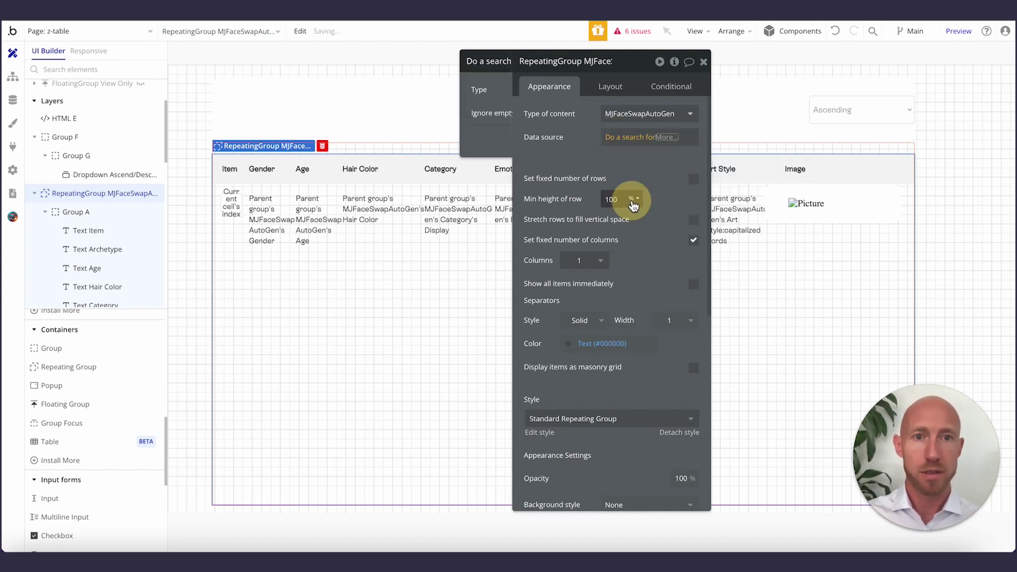
left_click(636, 136)
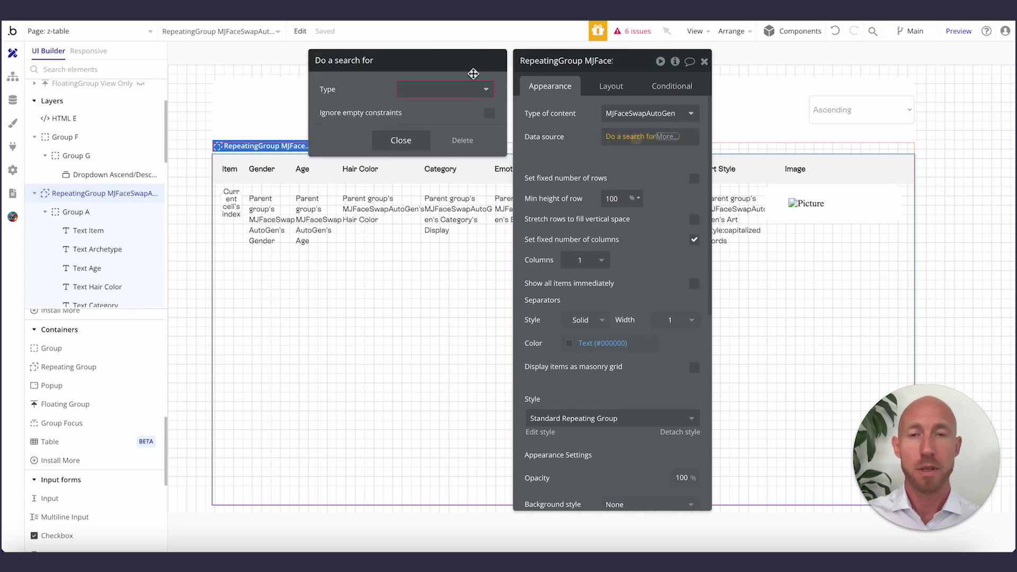
left_click(459, 90)
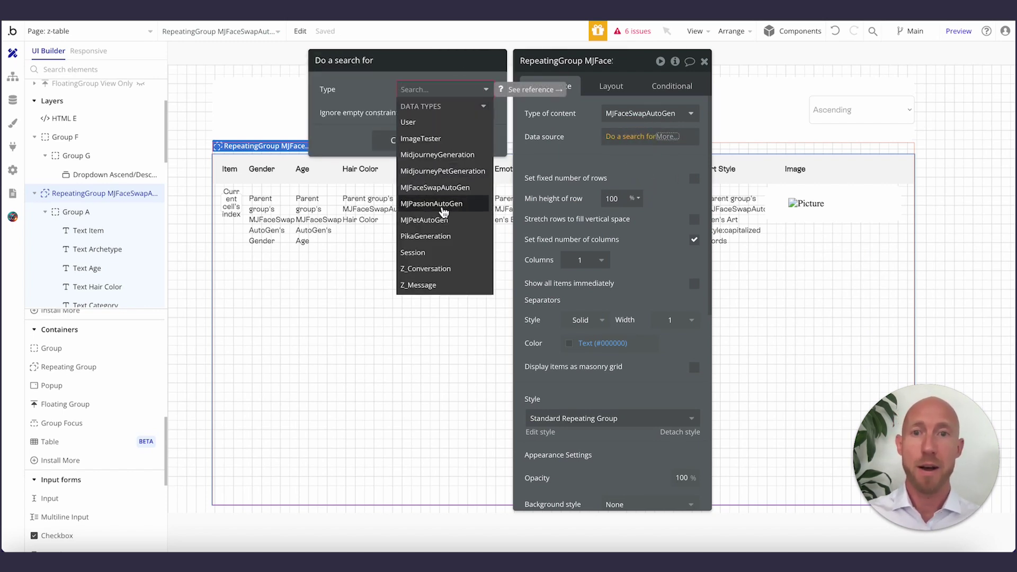
left_click(453, 188)
left_click(572, 130)
left_click(629, 148)
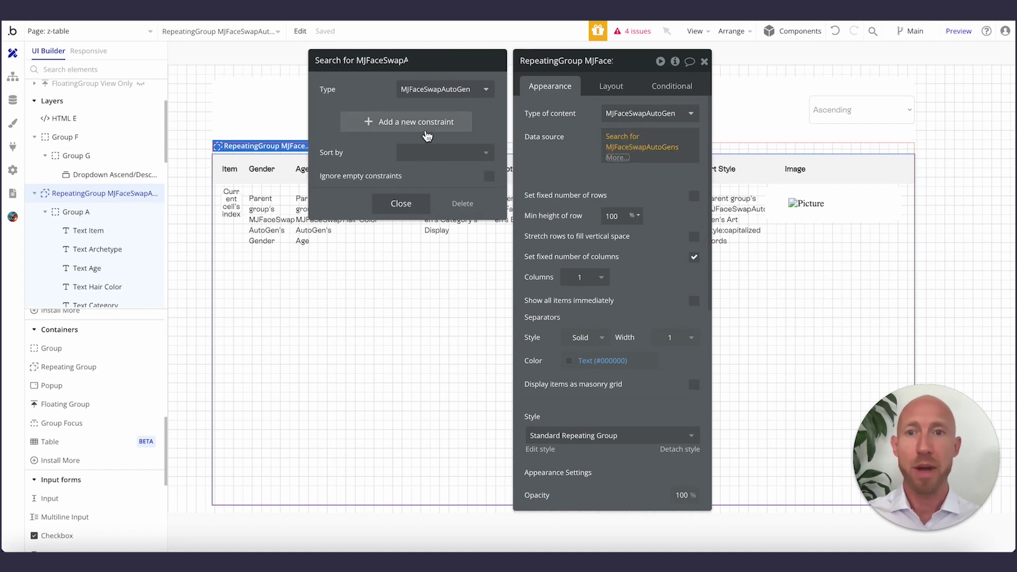
Set the search's Sort by to "Change which field..." and open its Dynamic field name and Descending expressions
left_click(447, 158)
left_click(372, 150)
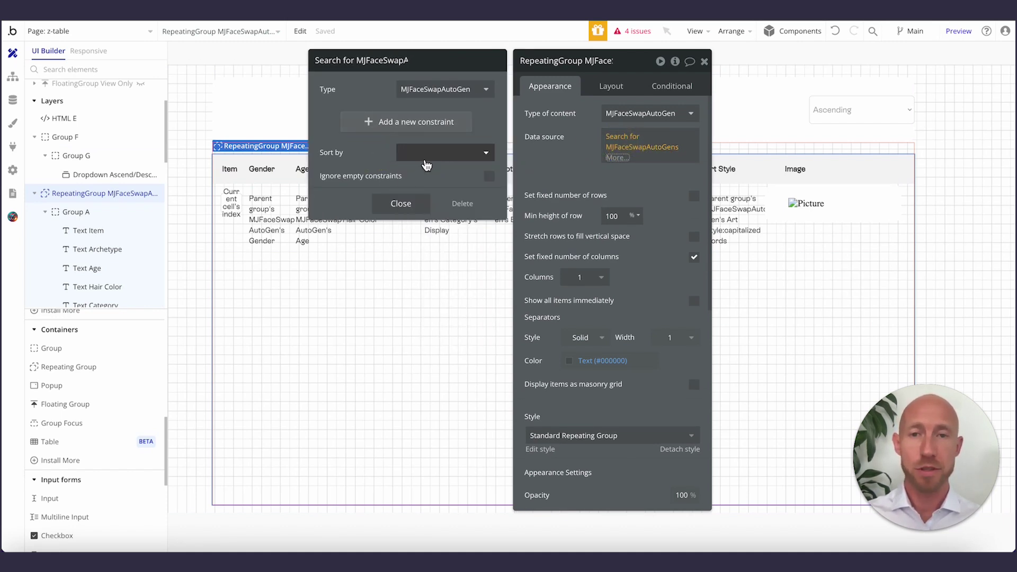
left_click(425, 162)
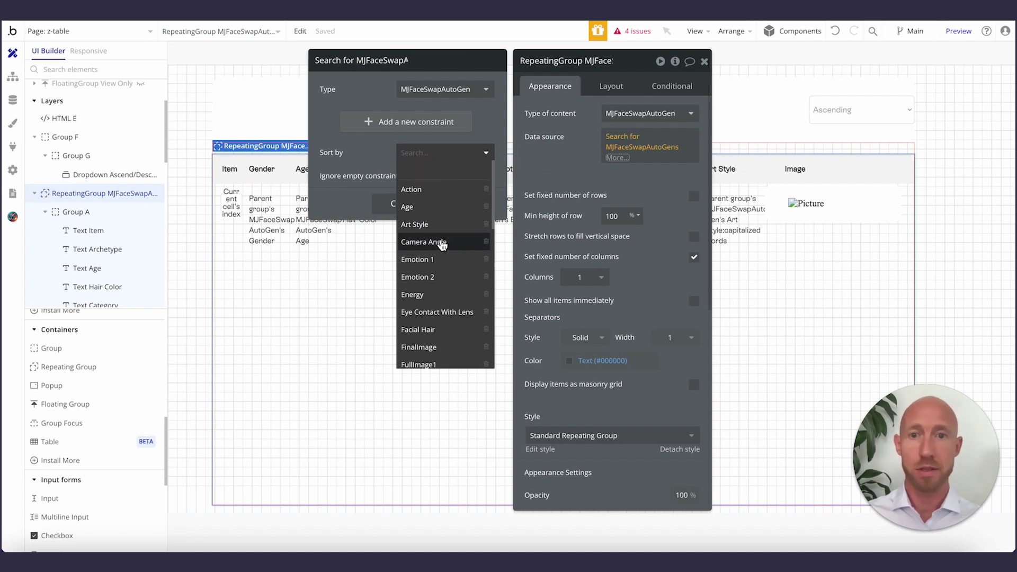
scroll(439, 233, "down", 5)
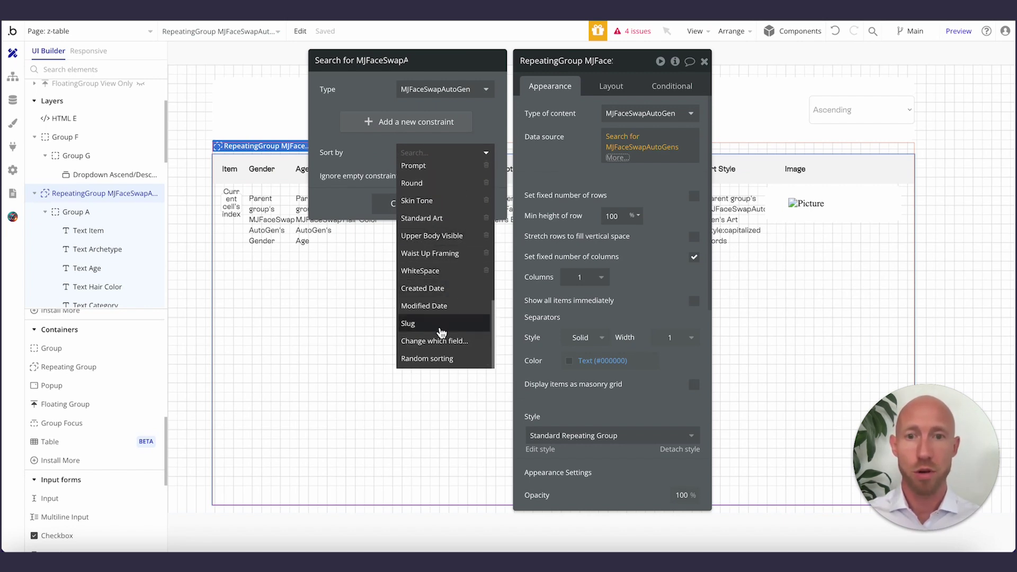
left_click(437, 345)
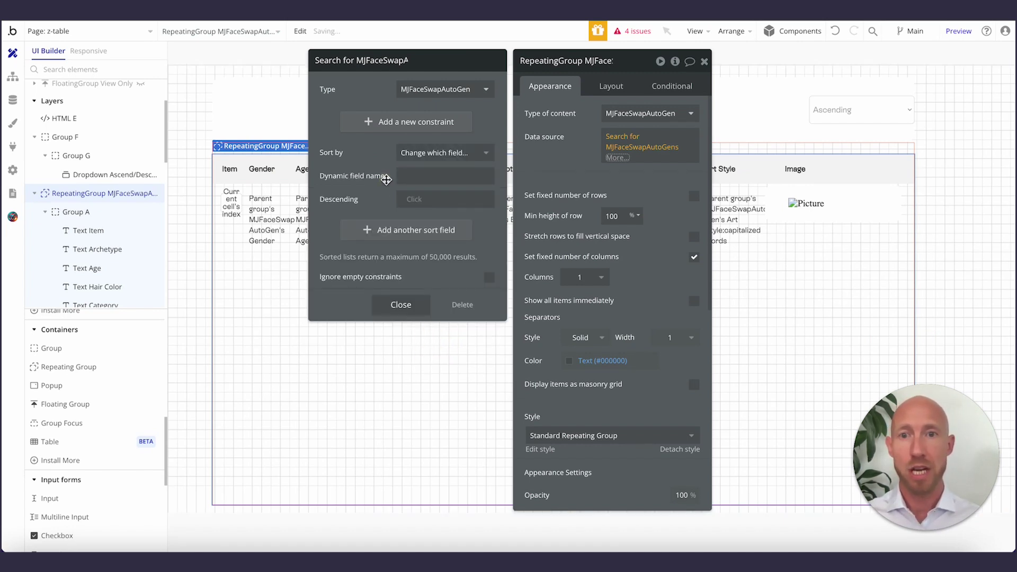
left_click(413, 176)
left_click(528, 176)
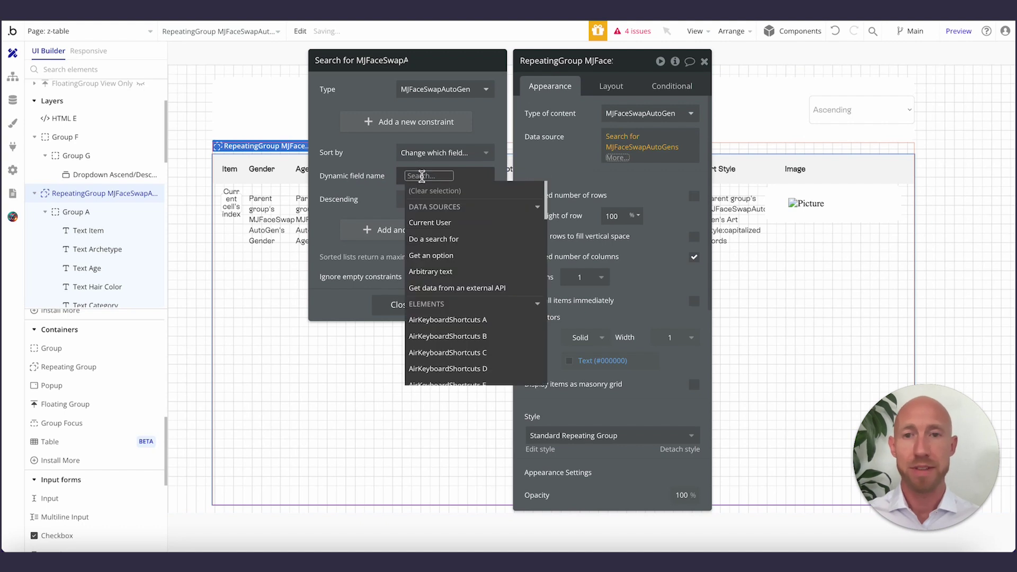
left_click(413, 199)
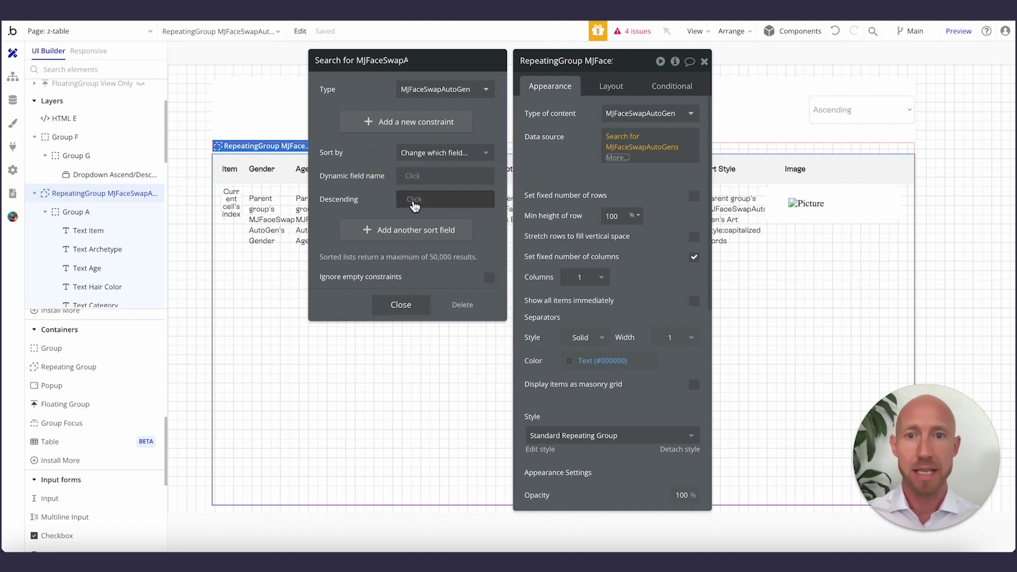
left_click(414, 200)
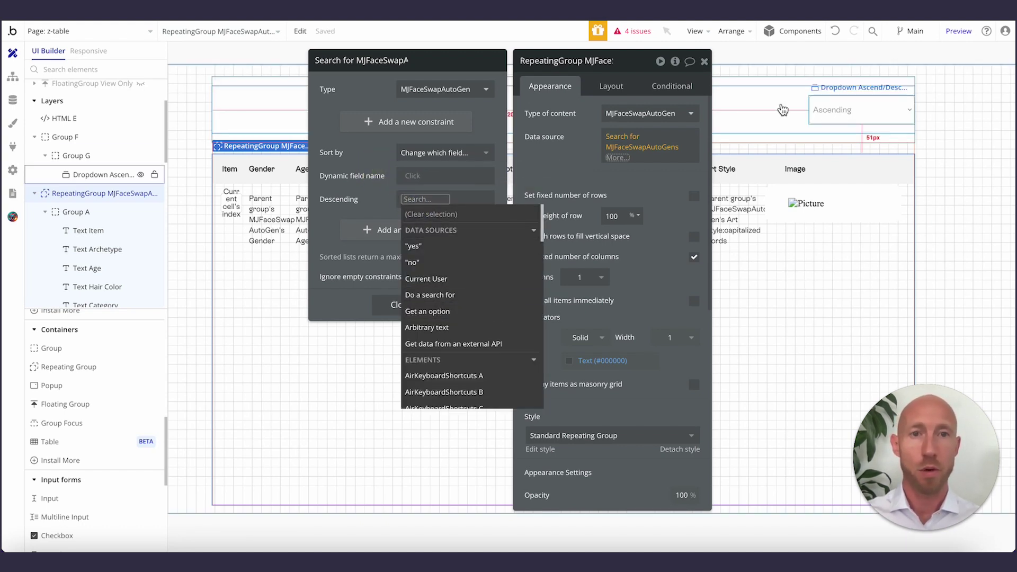
Undo the rebuilt search, the cleared data source and the deletion of Dropdown Filter
left_click(835, 40)
left_click(836, 40)
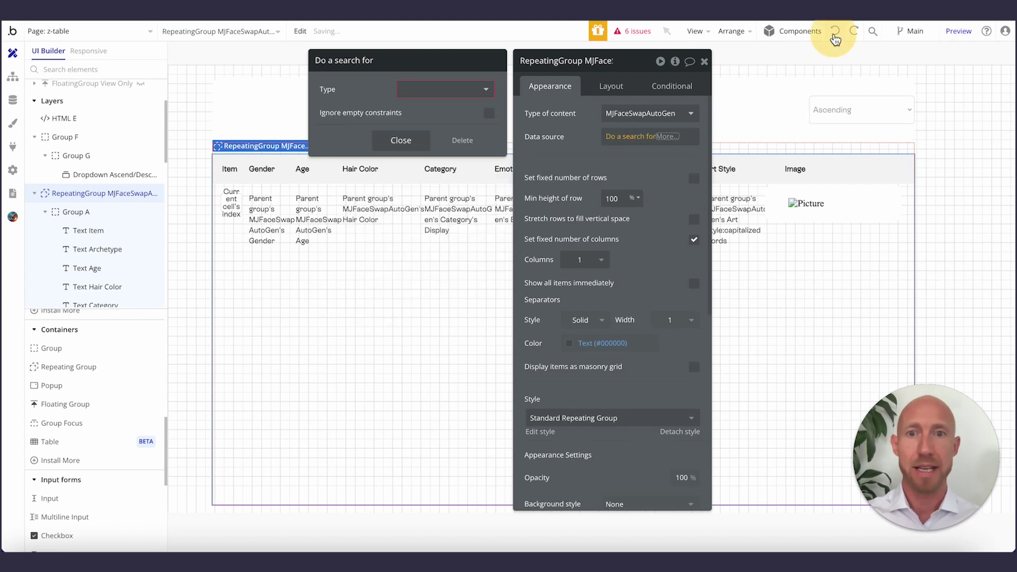
left_click(835, 40)
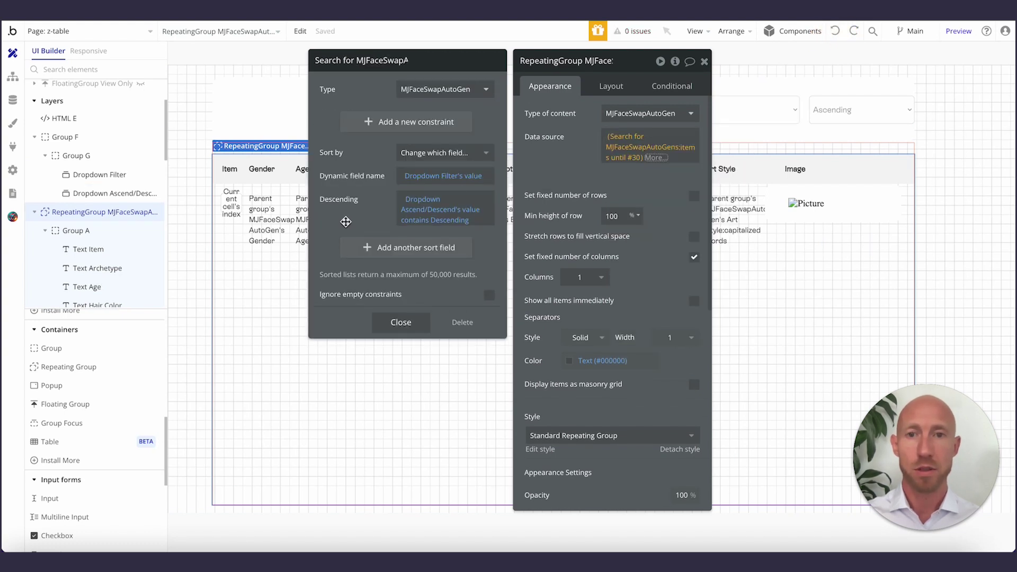
Open the Dropdown Filter's properties, move them clear of the dropdown, and expand its choices list
left_click(774, 118)
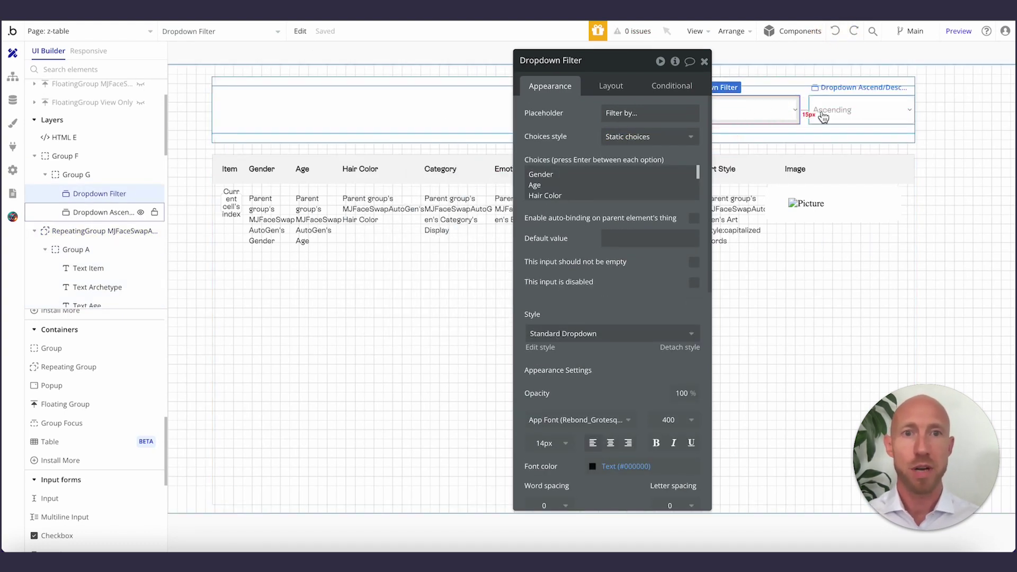
left_click(632, 175)
left_click_drag(628, 72, 469, 69)
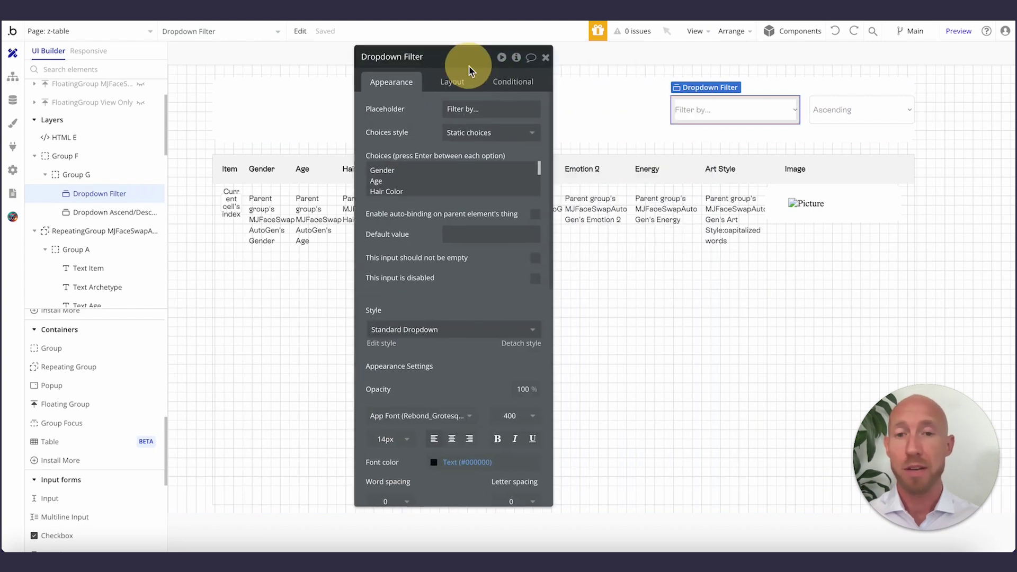
left_click(451, 191)
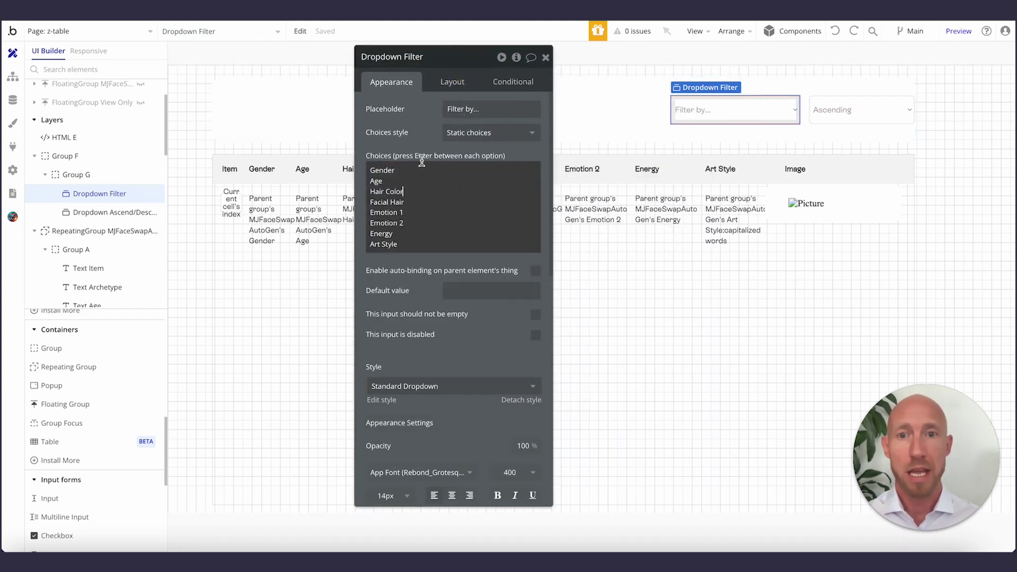
Examine the Dropdown Filter's Choices style options and highlight its whole list of static choices
left_click(499, 139)
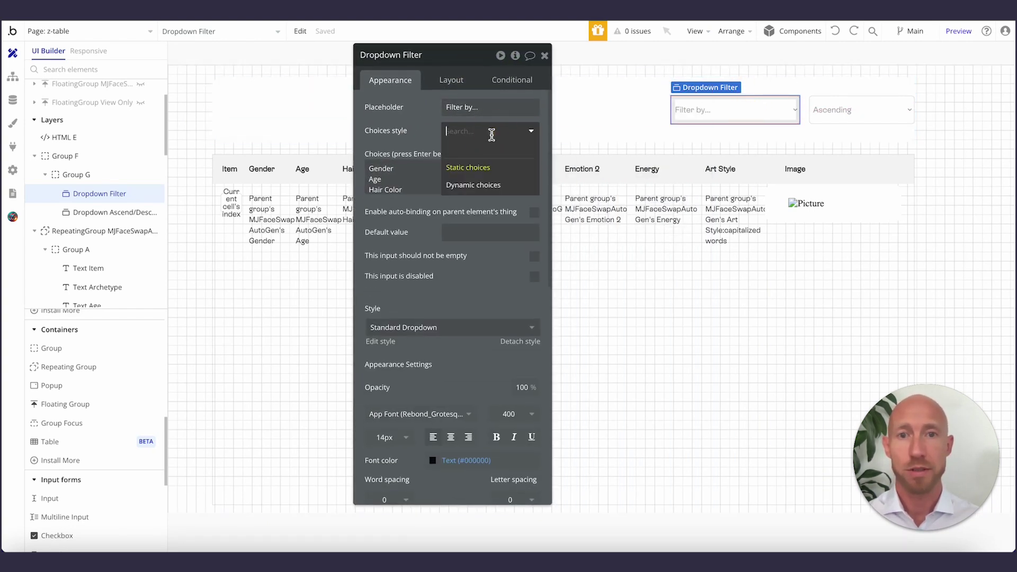
left_click(696, 100)
left_click(497, 131)
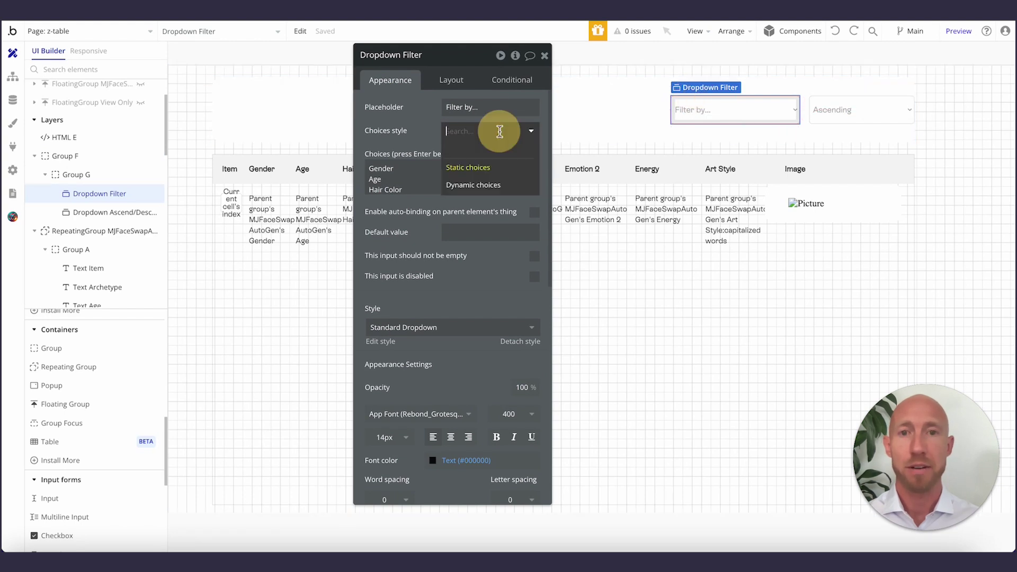
left_click(433, 133)
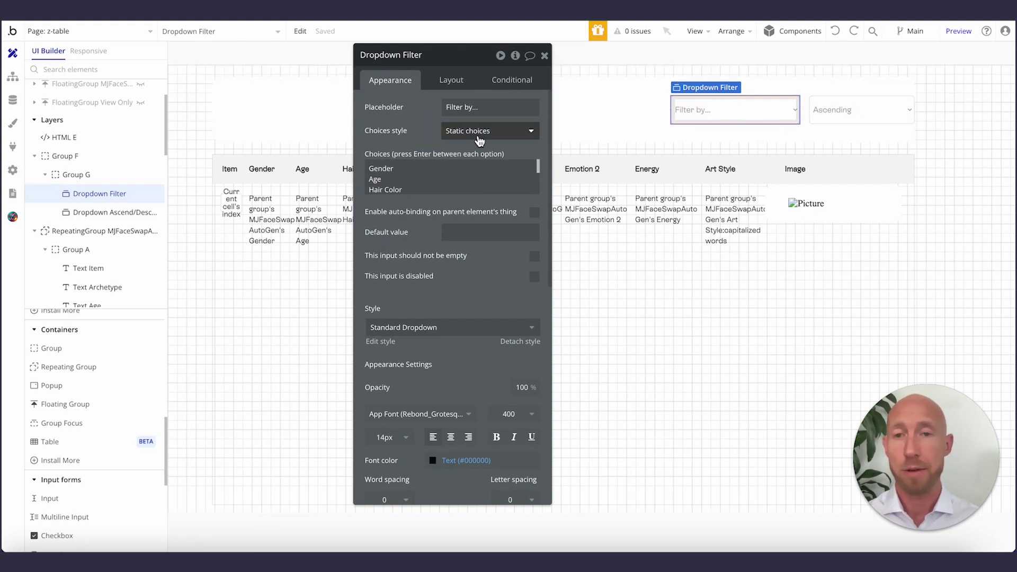
left_click(372, 174)
left_click_drag(370, 174, 349, 154)
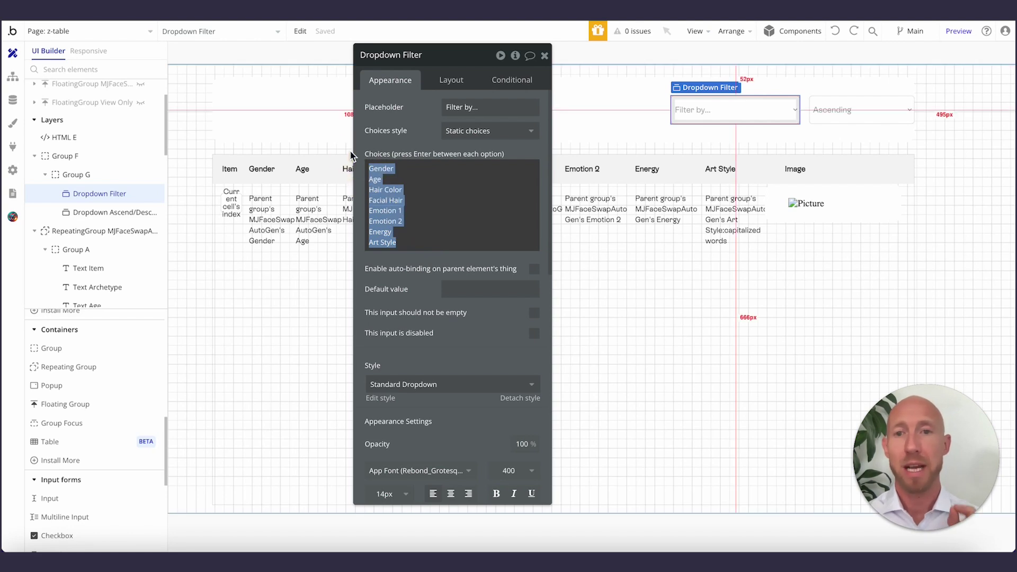